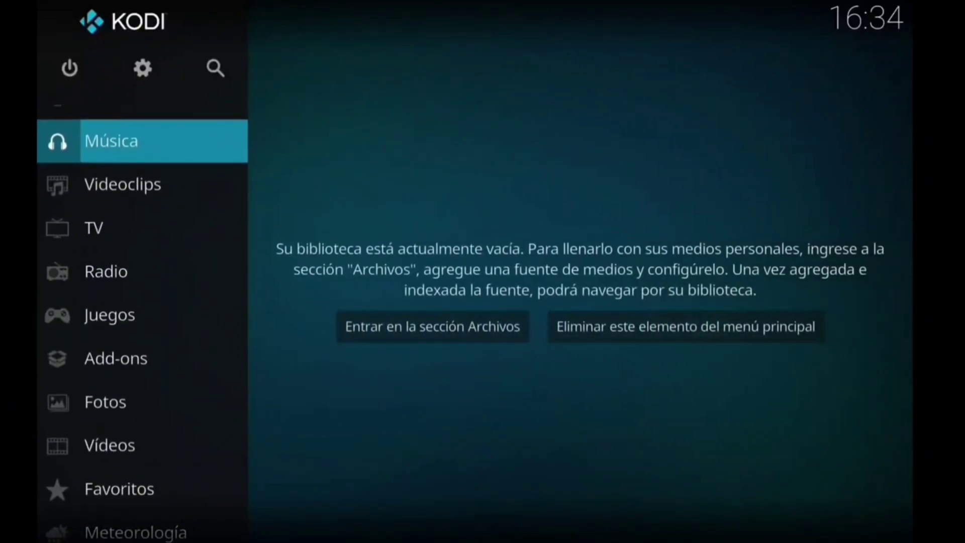
scroll(142, 327, "down", 1)
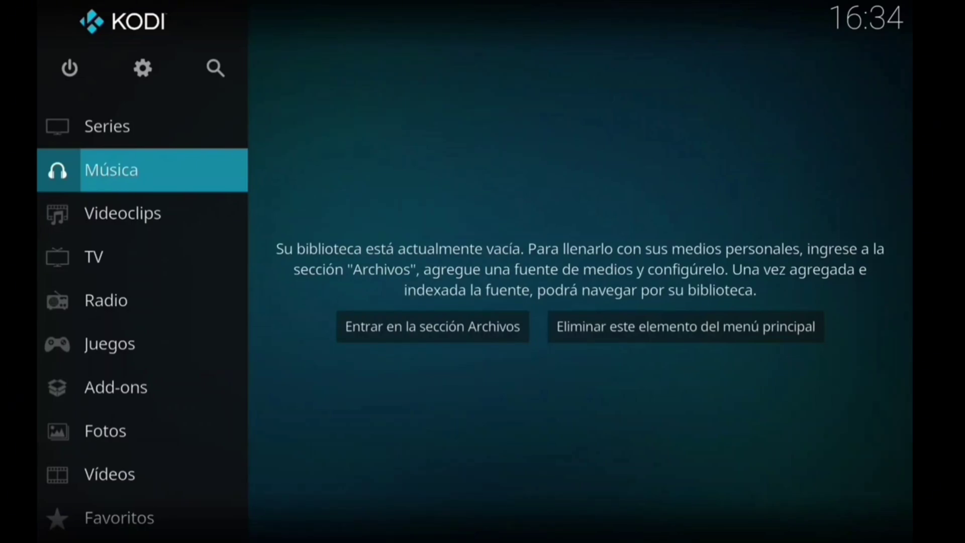
left_click(143, 68)
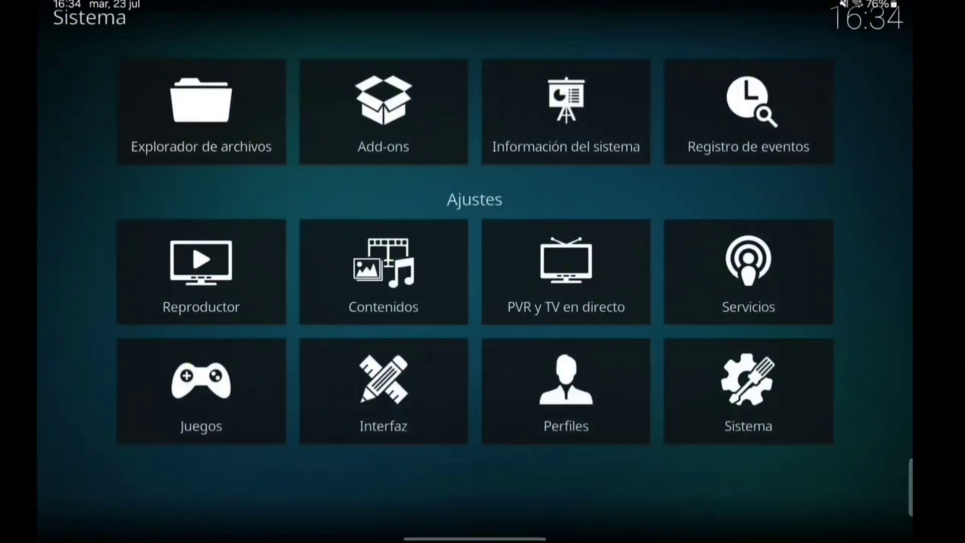
left_click_drag(911, 256, 883, 256)
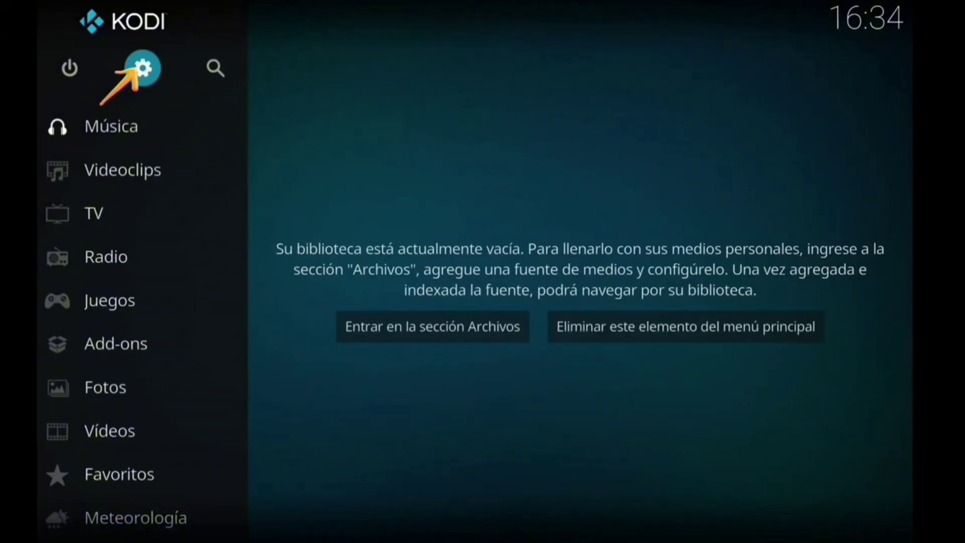
Open the file manager from the system settings and start adding a new file source
left_click(142, 68)
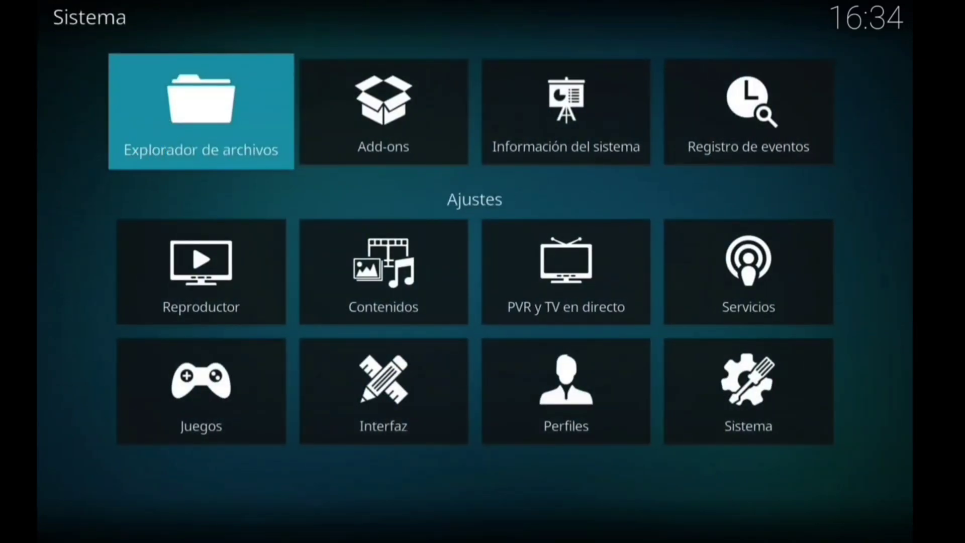
key("Return")
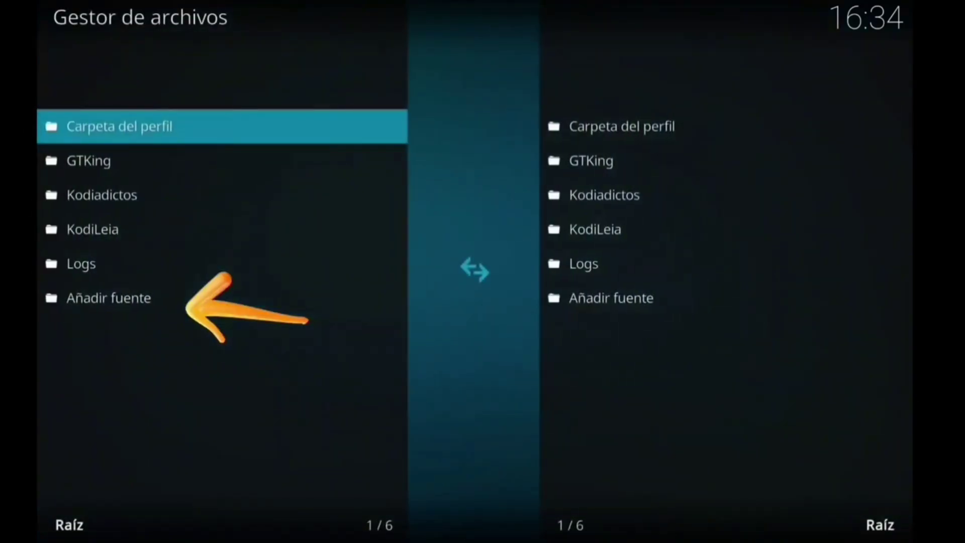
key("Up")
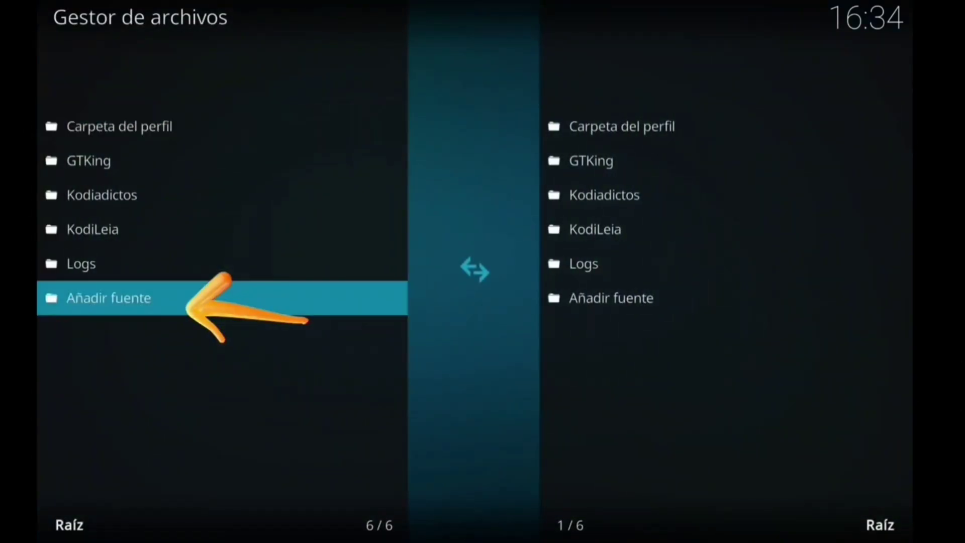
key("Return")
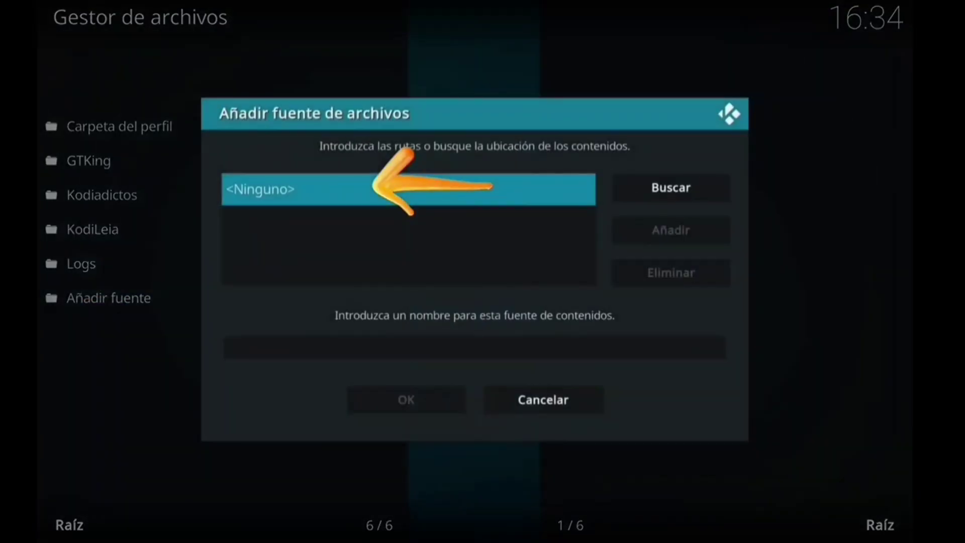
key("Return")
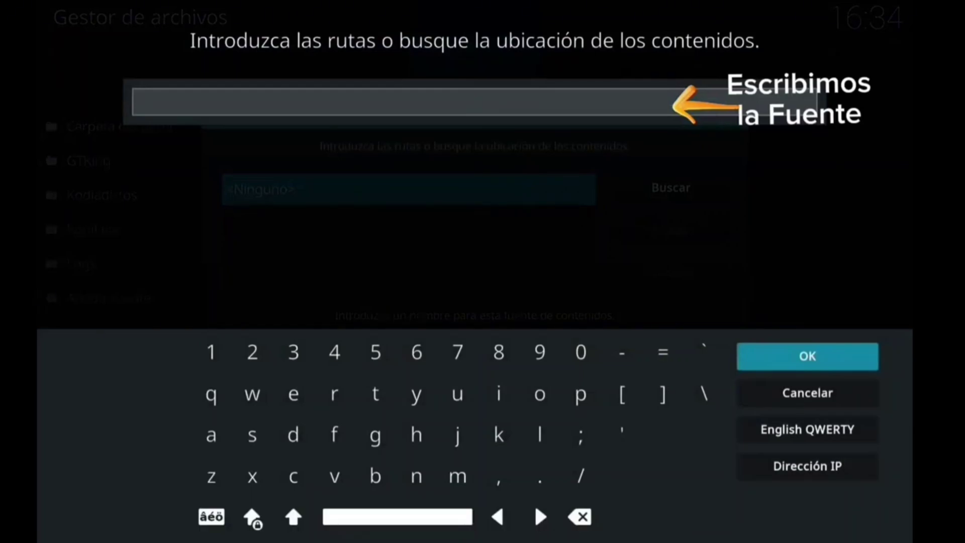
type("https")
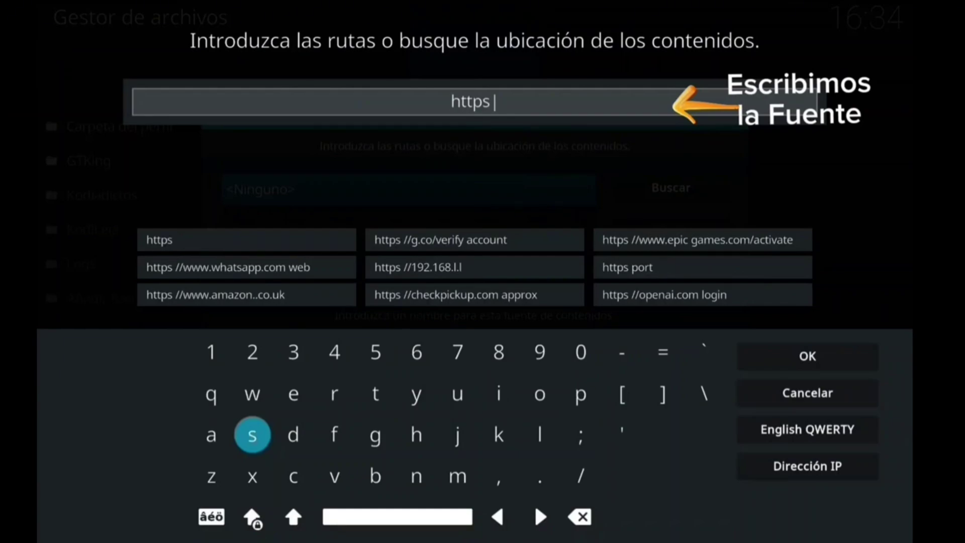
type(":")
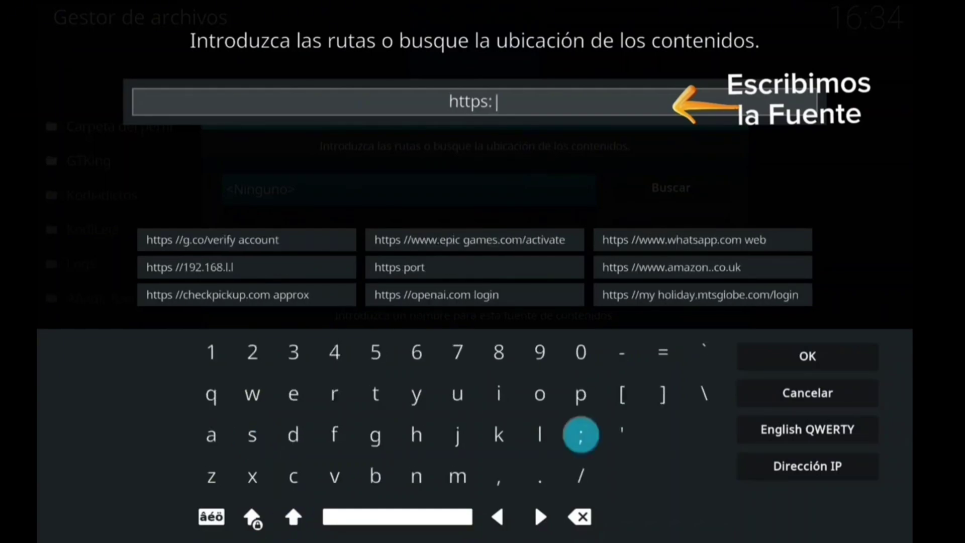
type("//")
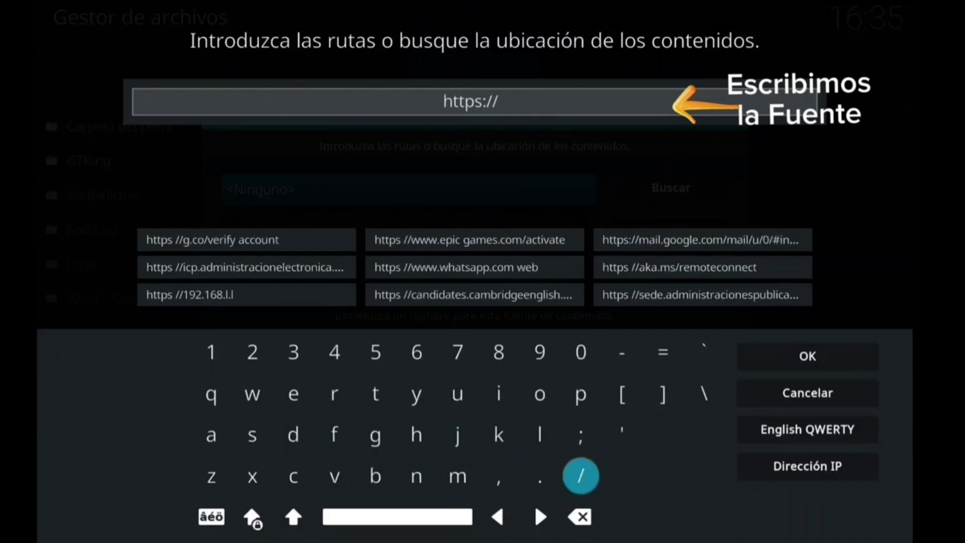
type("sam")
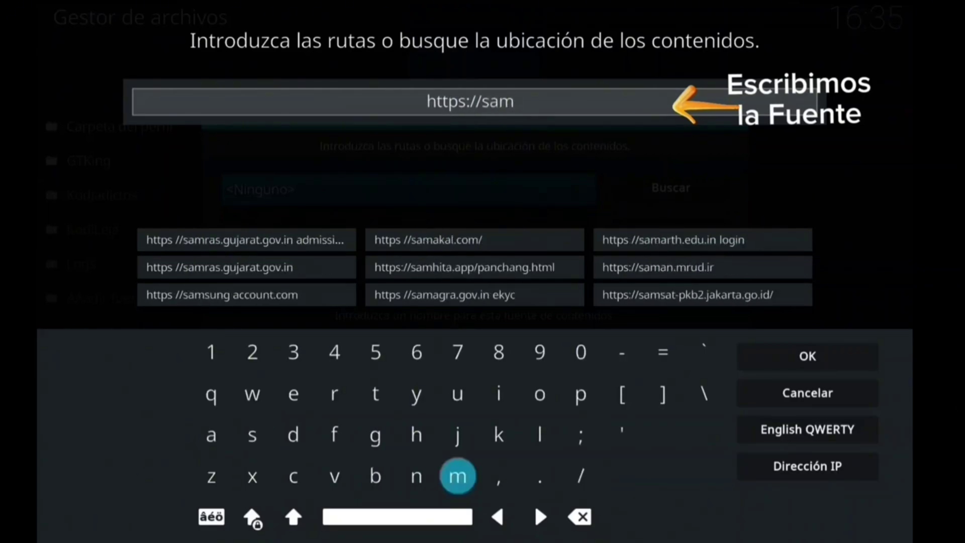
left_click(294, 517)
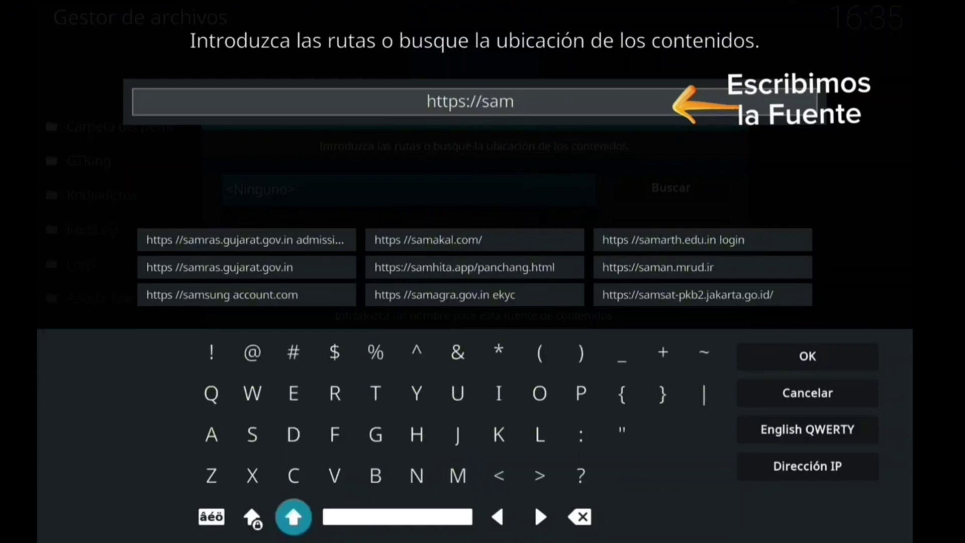
left_click(293, 517)
type("-")
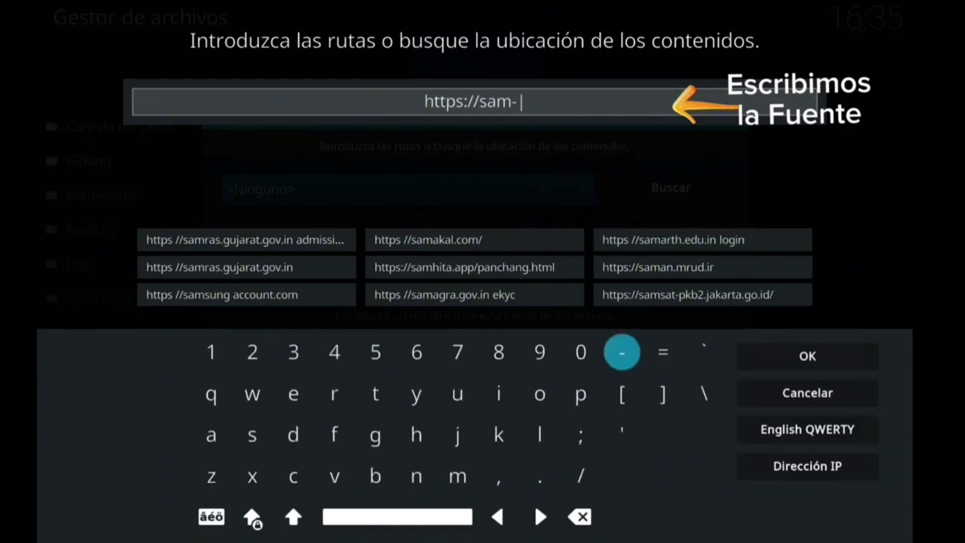
left_click(458, 476)
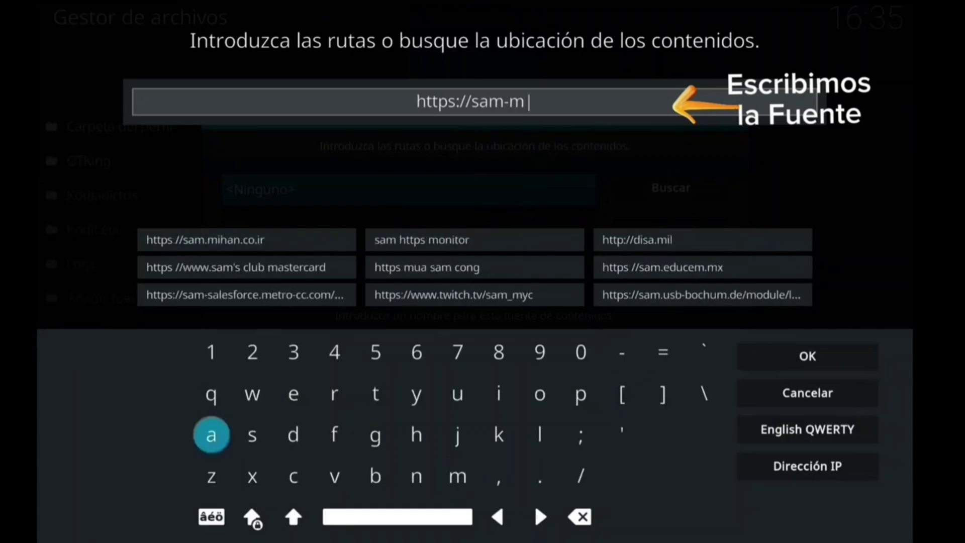
left_click(211, 434)
left_click(252, 476)
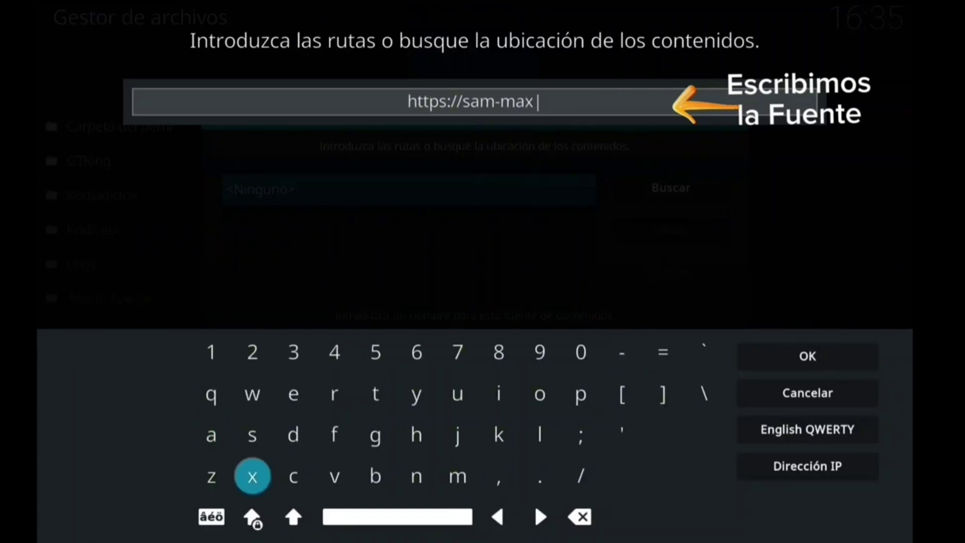
left_click(540, 476)
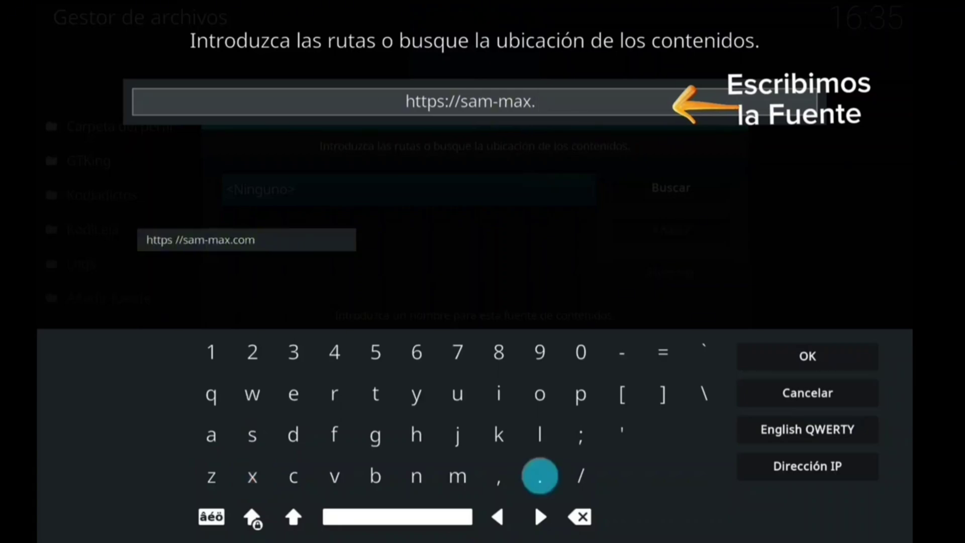
left_click(375, 436)
left_click(499, 393)
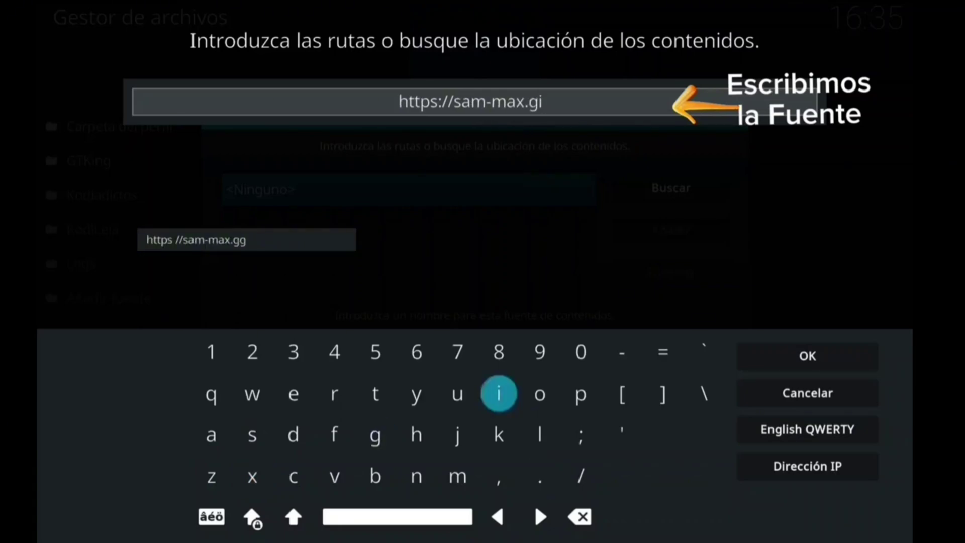
left_click(375, 394)
left_click(416, 435)
left_click(457, 394)
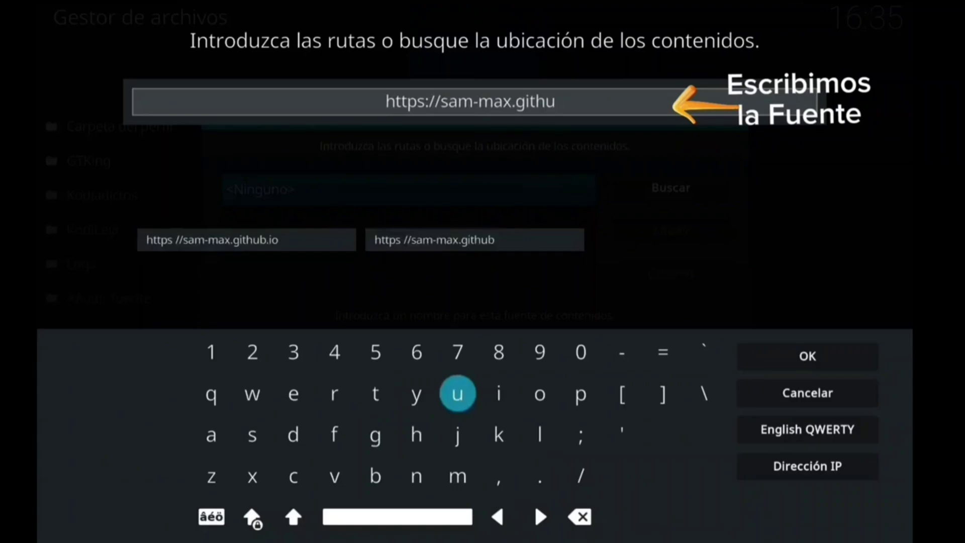
left_click(375, 476)
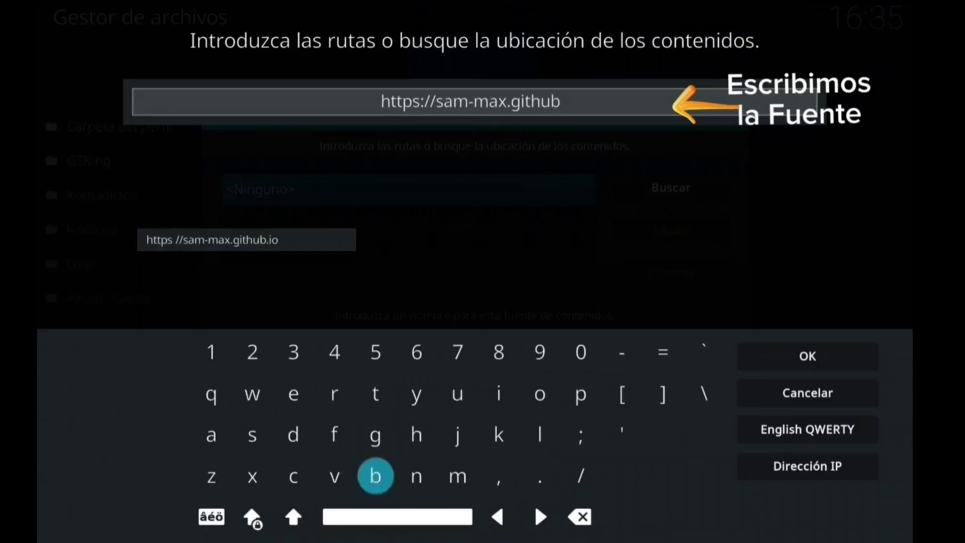
left_click(540, 476)
left_click(499, 394)
left_click(540, 393)
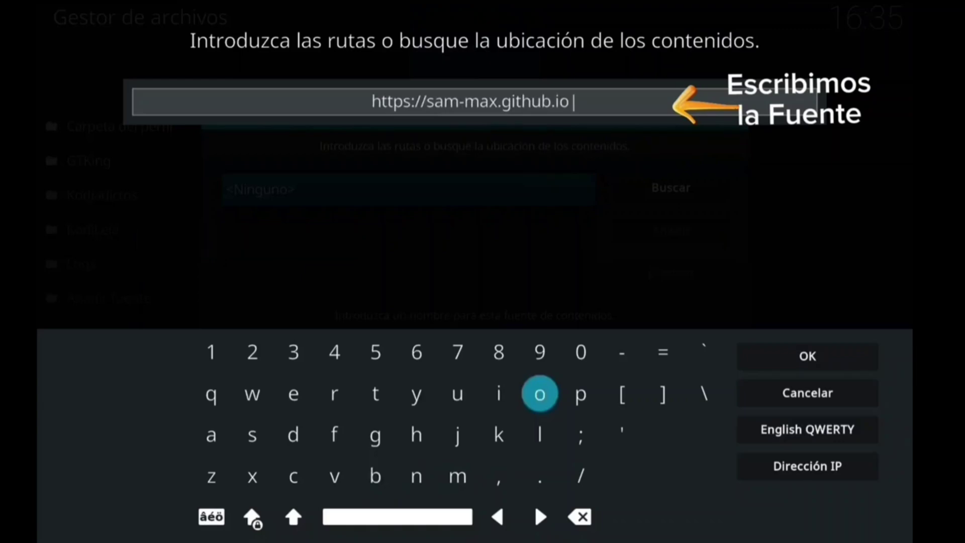
left_click(581, 476)
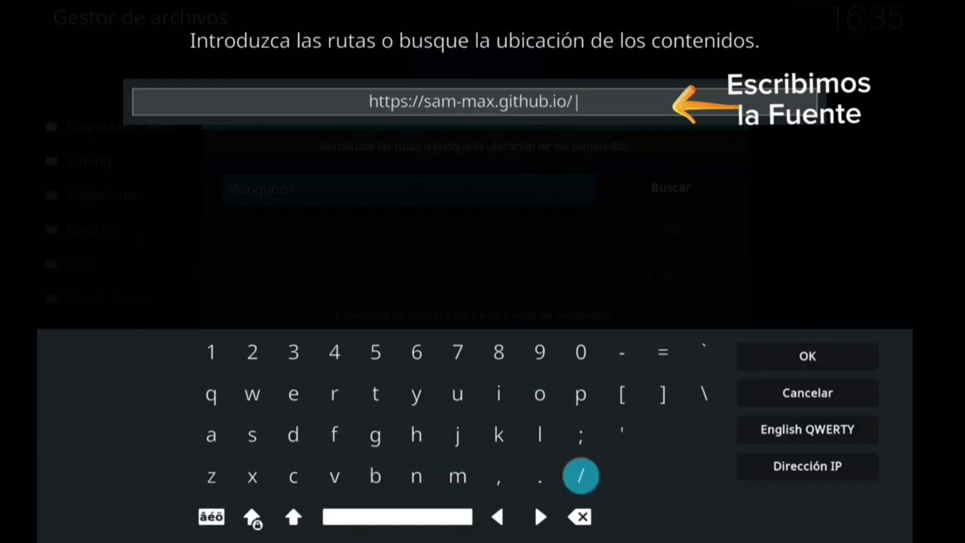
left_click(335, 394)
left_click(293, 394)
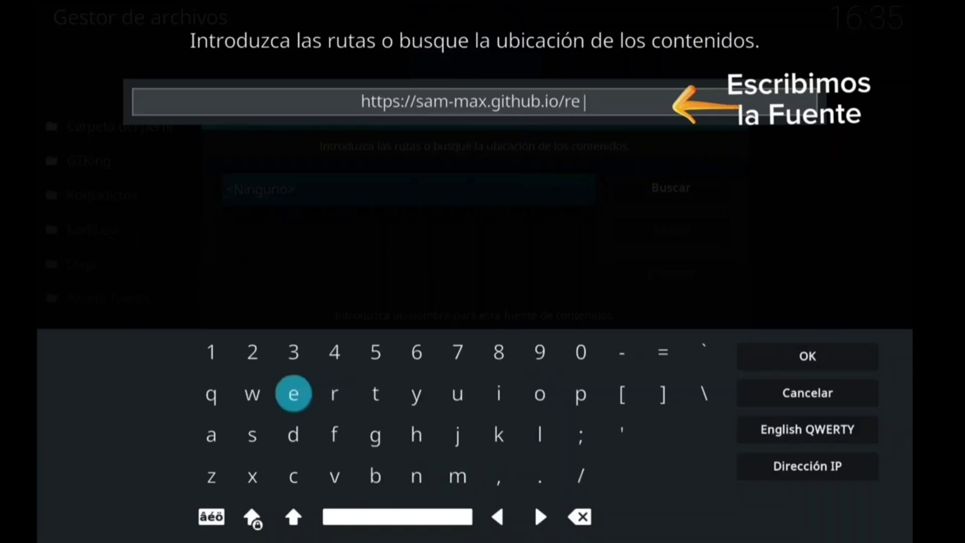
left_click(581, 394)
left_click(540, 394)
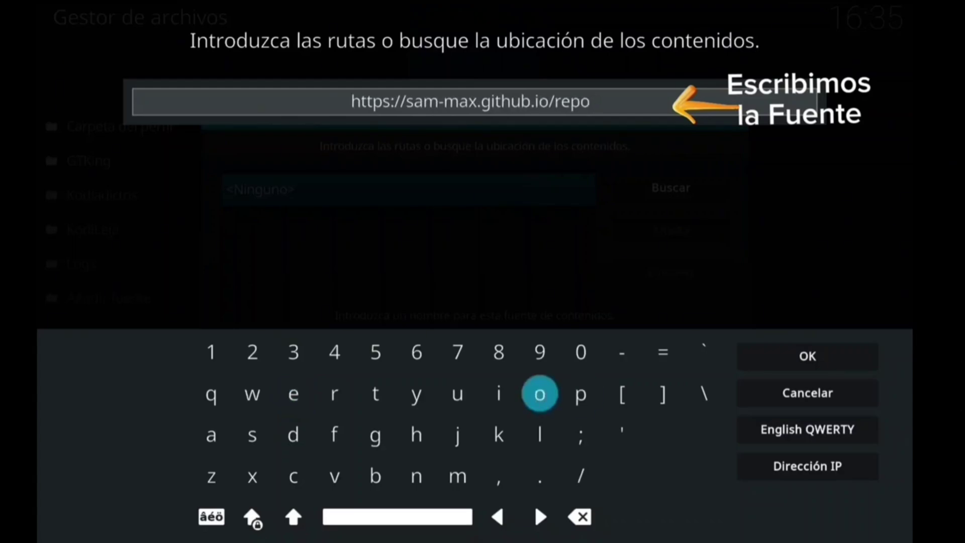
left_click(252, 435)
left_click(499, 394)
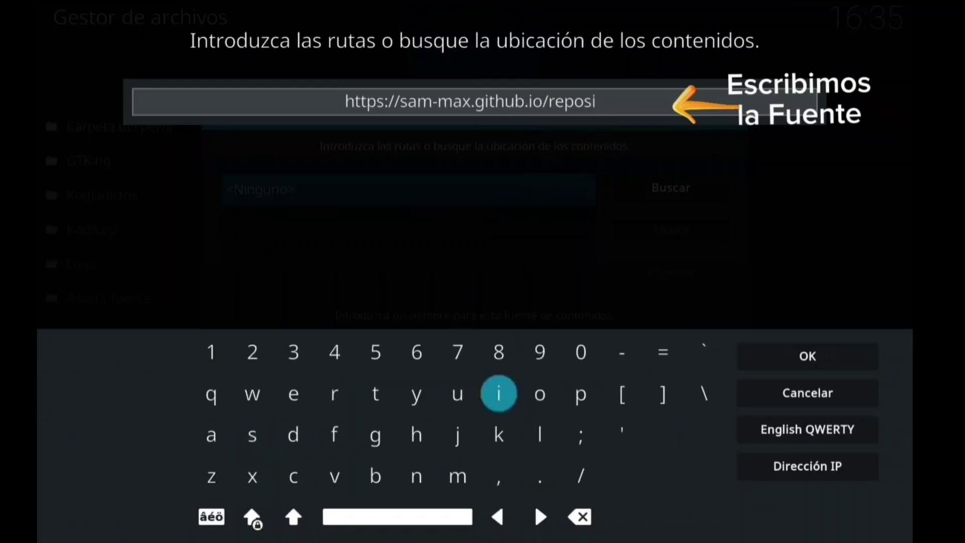
left_click(375, 394)
left_click(540, 393)
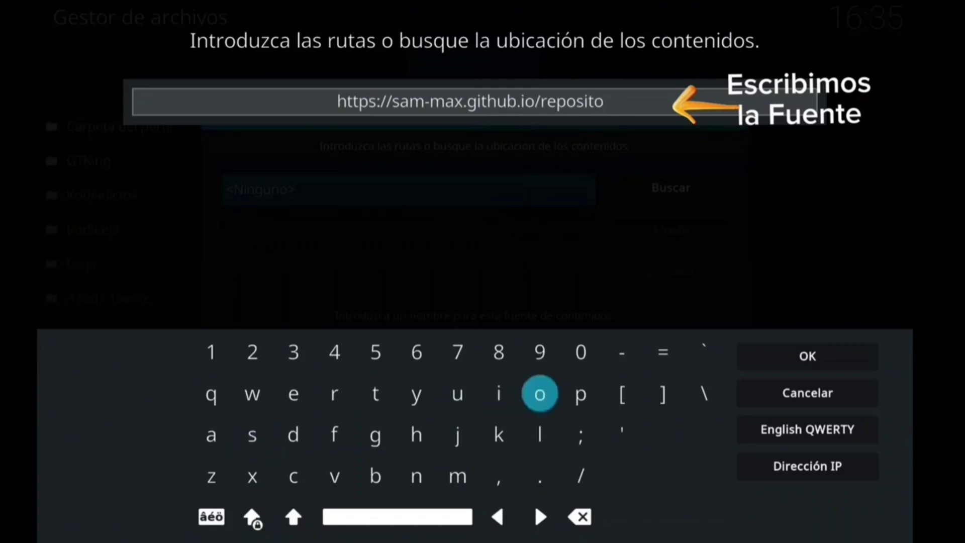
left_click(334, 393)
left_click(416, 394)
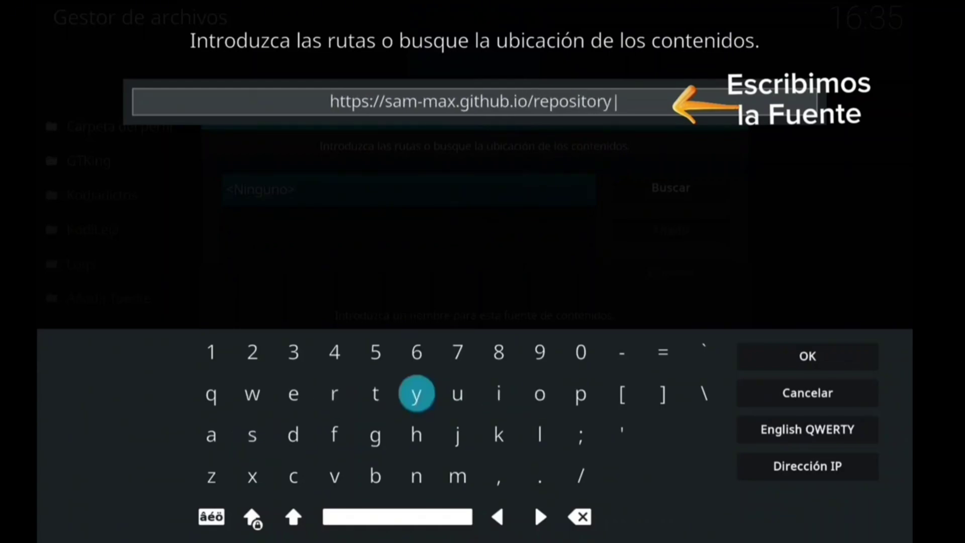
left_click(540, 476)
left_click(457, 434)
left_click(211, 435)
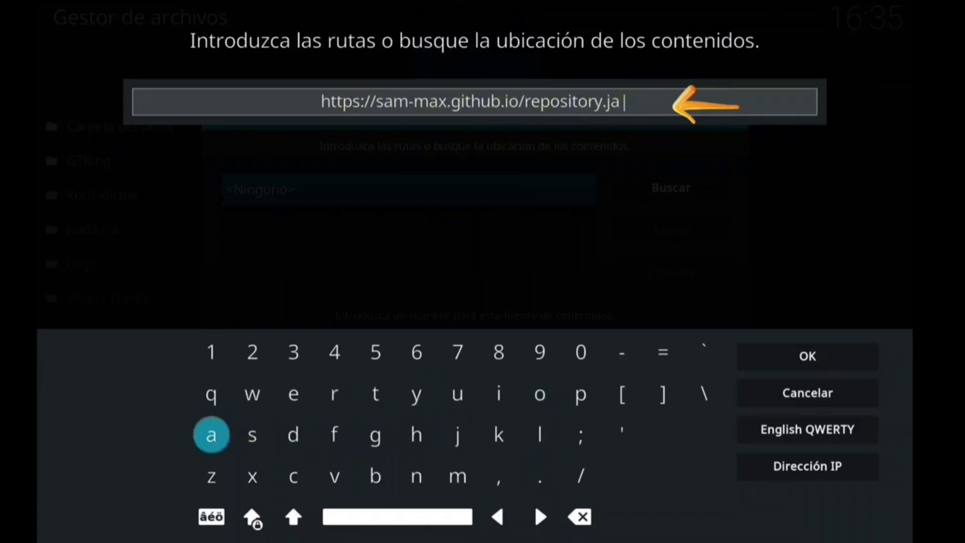
left_click(294, 476)
left_click(499, 435)
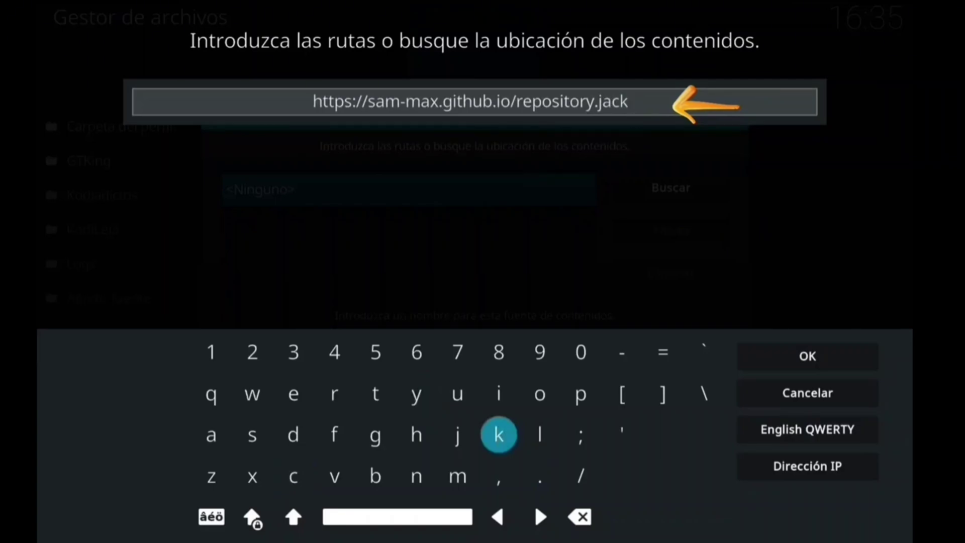
left_click(375, 393)
left_click(540, 393)
left_click(540, 393)
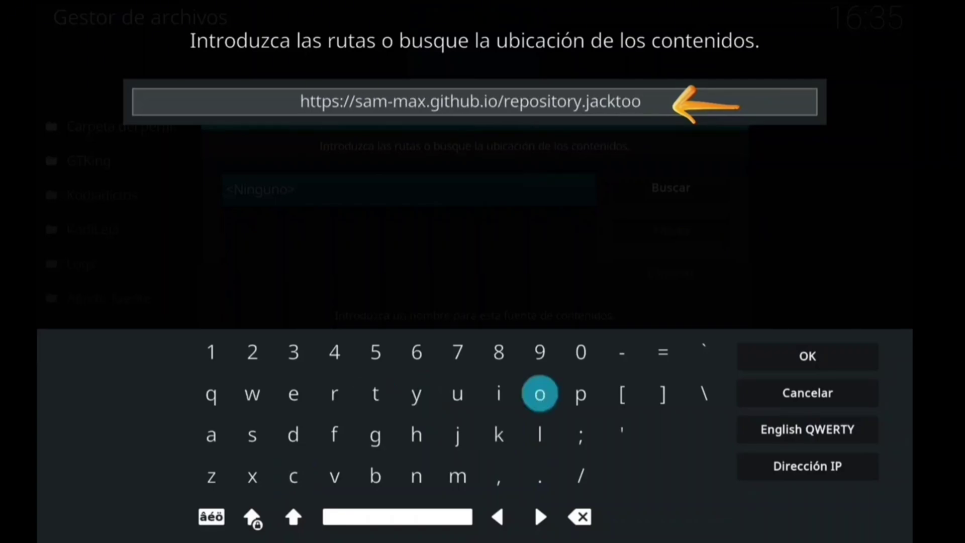
left_click(498, 435)
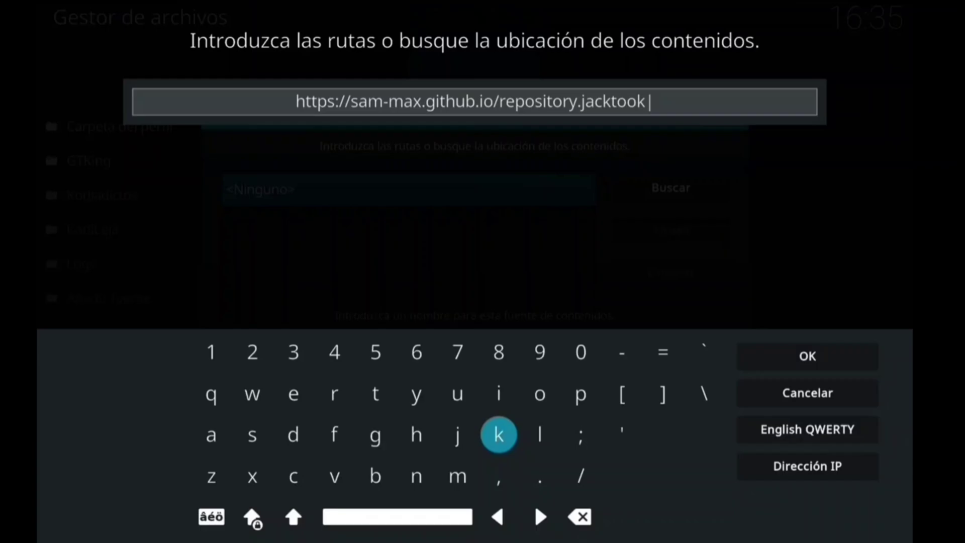
left_click(580, 476)
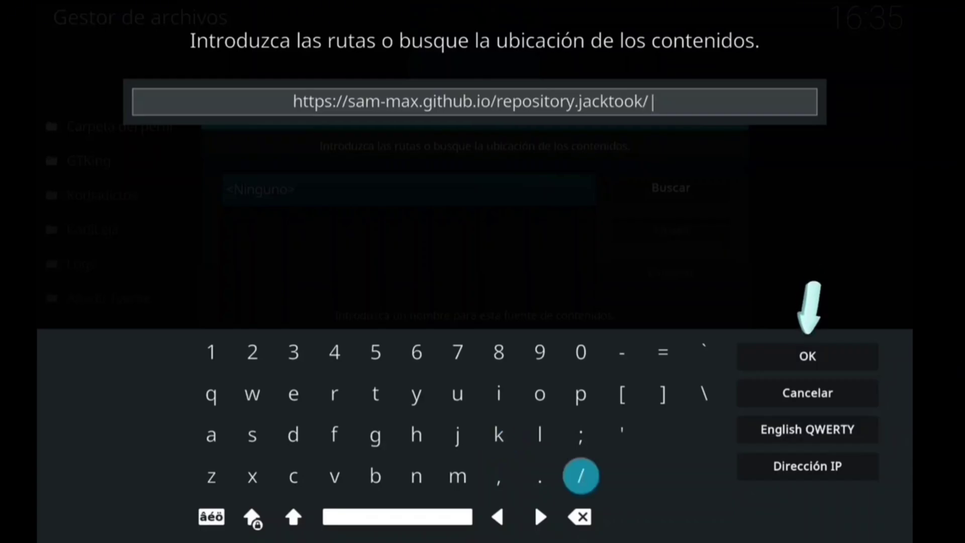
left_click(808, 356)
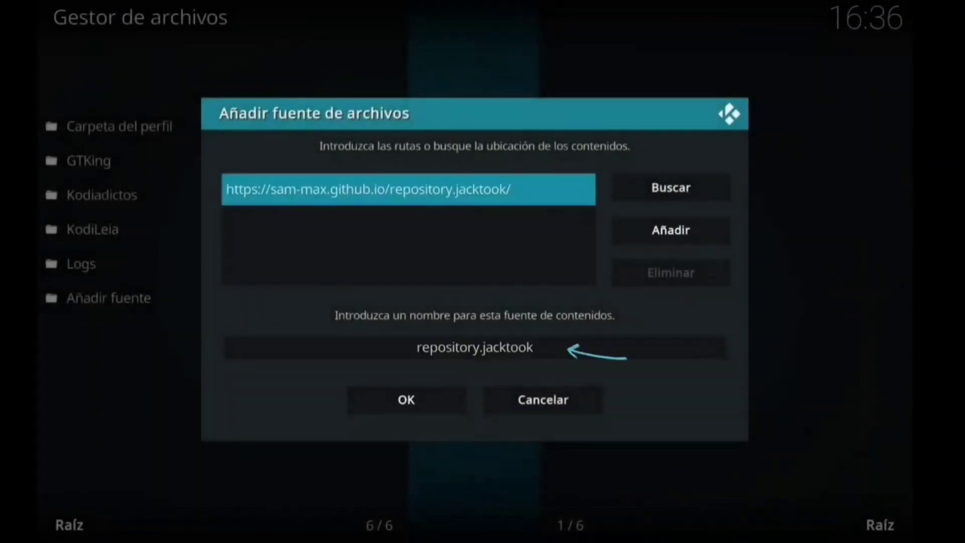
Open the name of the new file source for editing and clear the suggested text completely
key("Down")
key("Return")
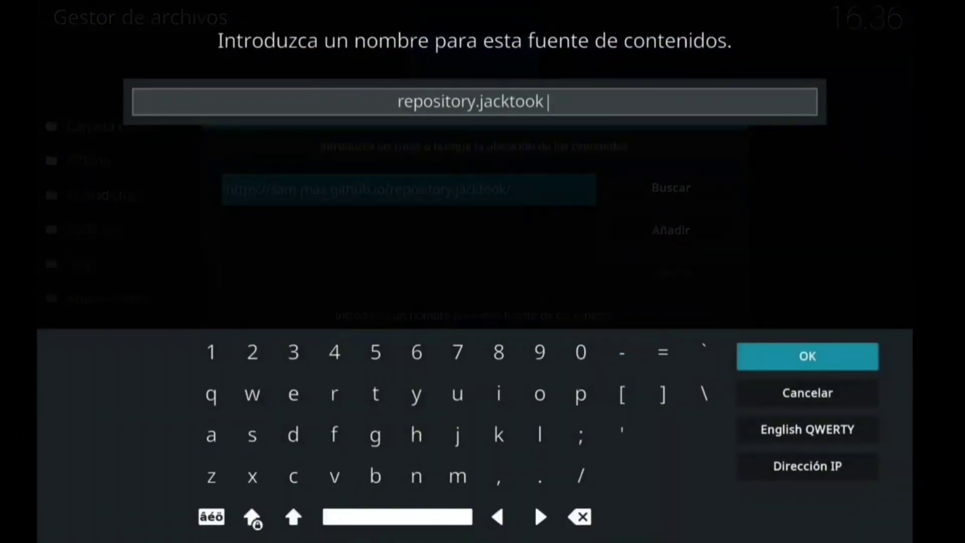
key("Left")
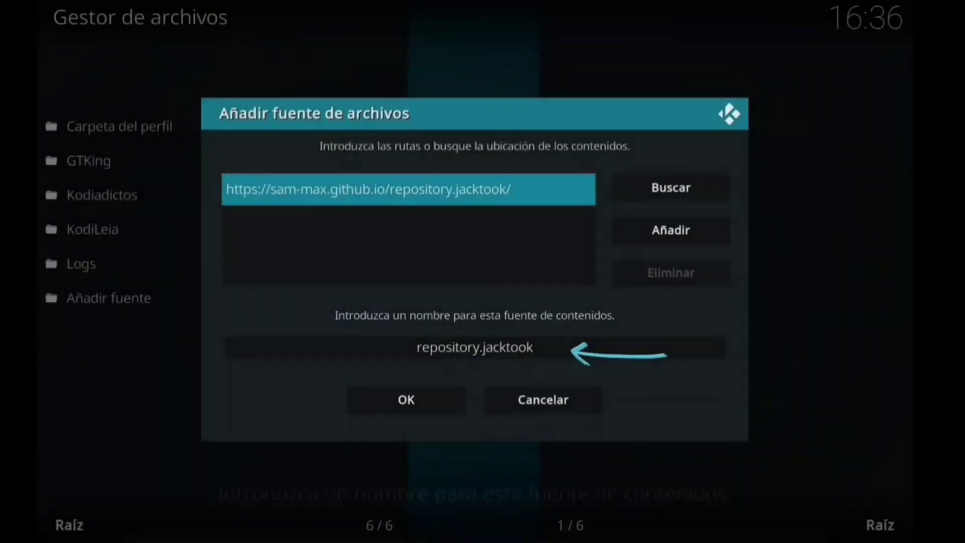
key("Down")
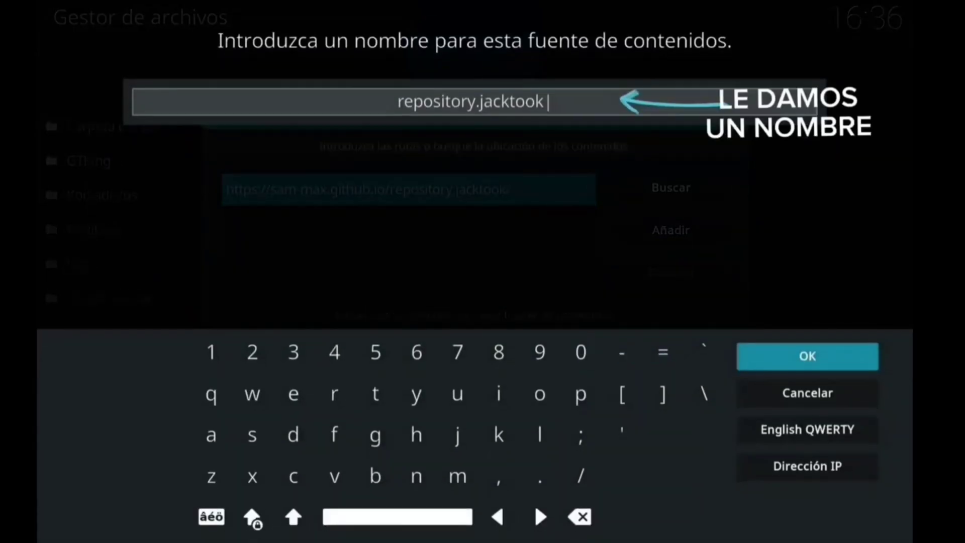
key("BackSpace")
key("BackSpace")
key("BackSpace")
key("BackSpace")
key("BackSpace")
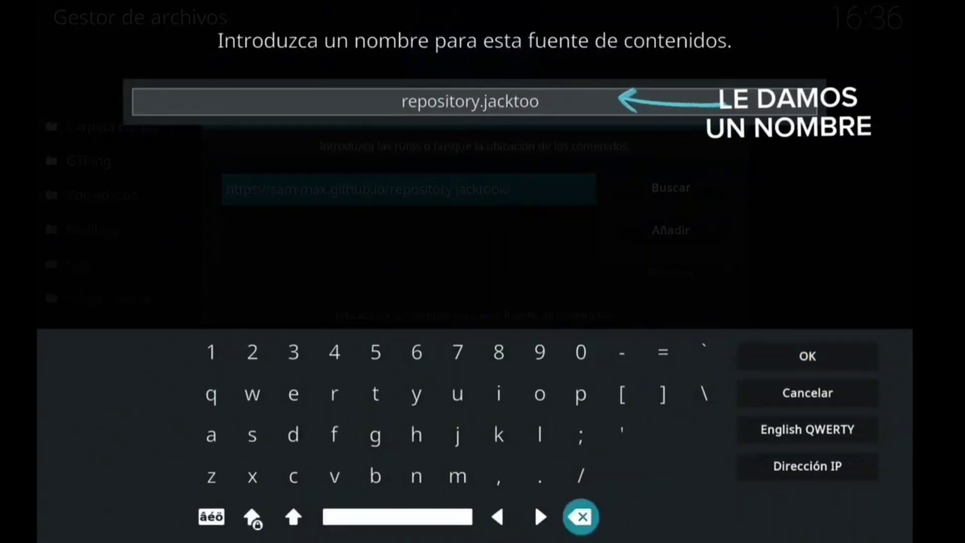
key("BackSpace")
key("BackSpace")
key("BackSpace")
key("BackSpace")
key("BackSpace")
key("BackSpace")
key("BackSpace")
key("BackSpace")
key("BackSpace")
key("BackSpace")
key("BackSpace")
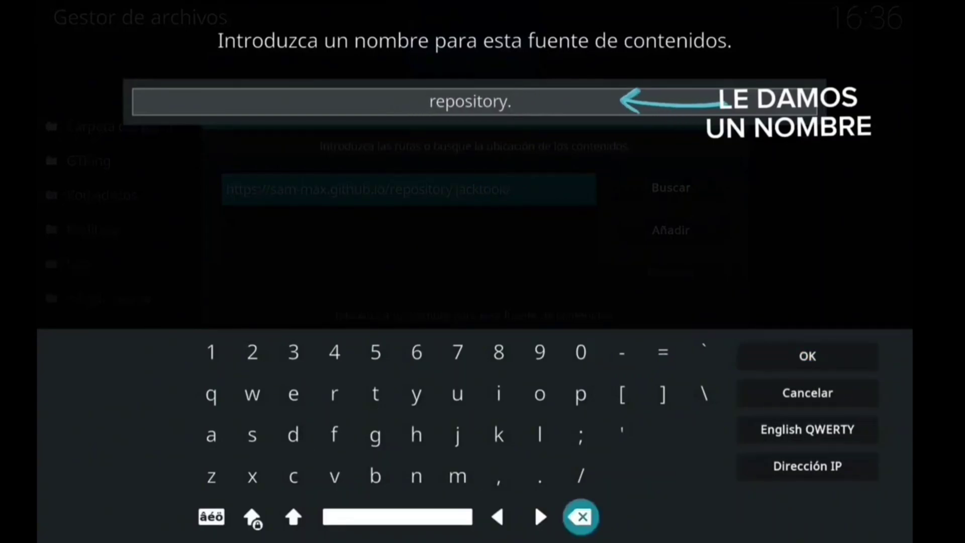
key("BackSpace")
key("BackSpace")
key("BackSpace")
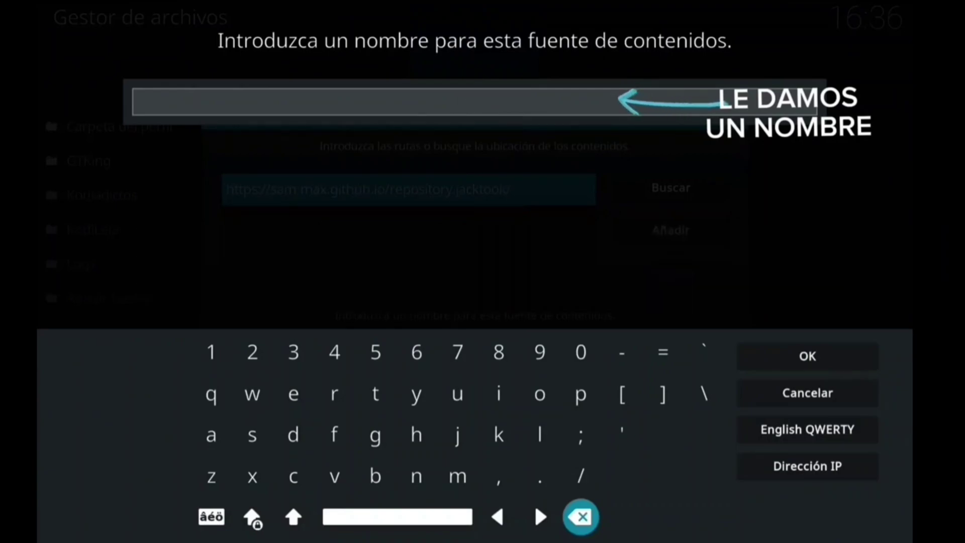
Name the file source HOOK in capital letters and save the new source
left_click(294, 516)
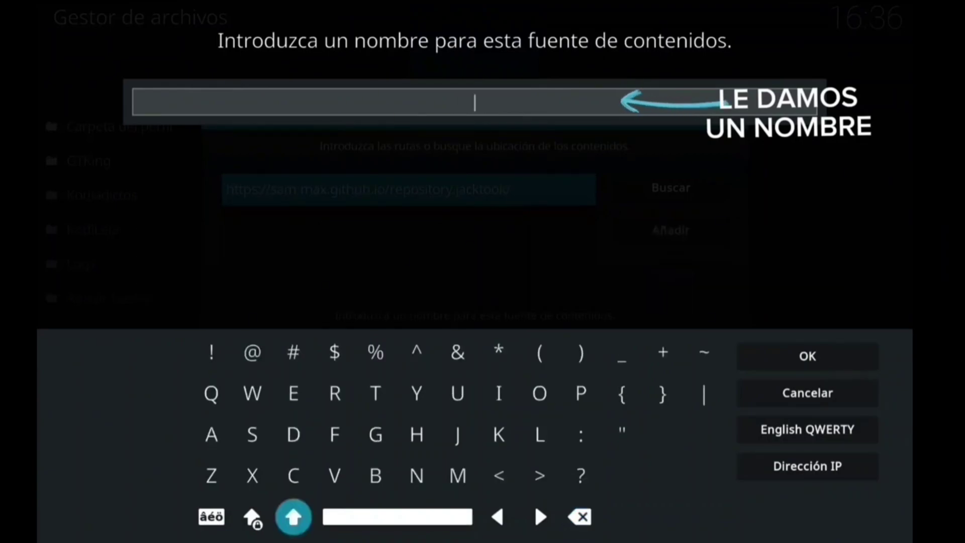
left_click(417, 435)
left_click(539, 393)
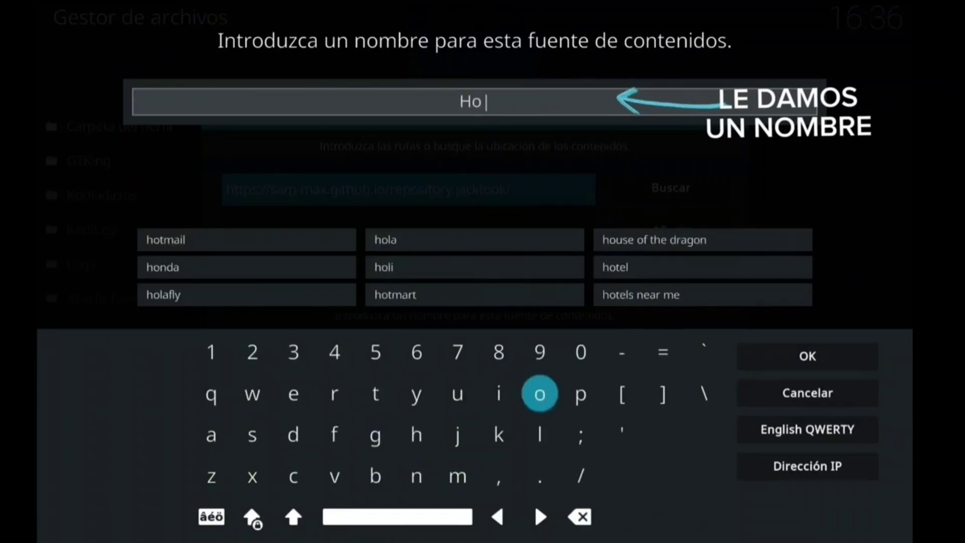
left_click(581, 516)
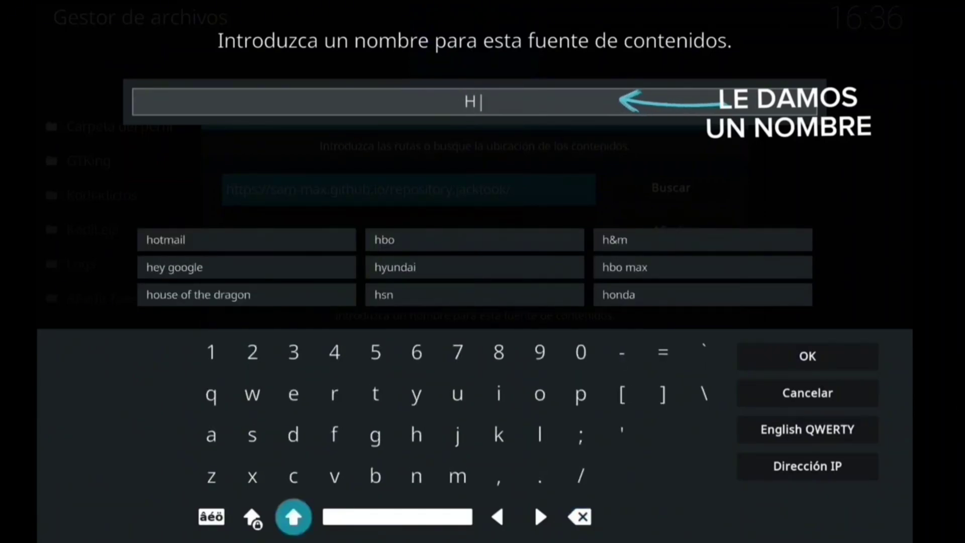
left_click(293, 516)
left_click(539, 394)
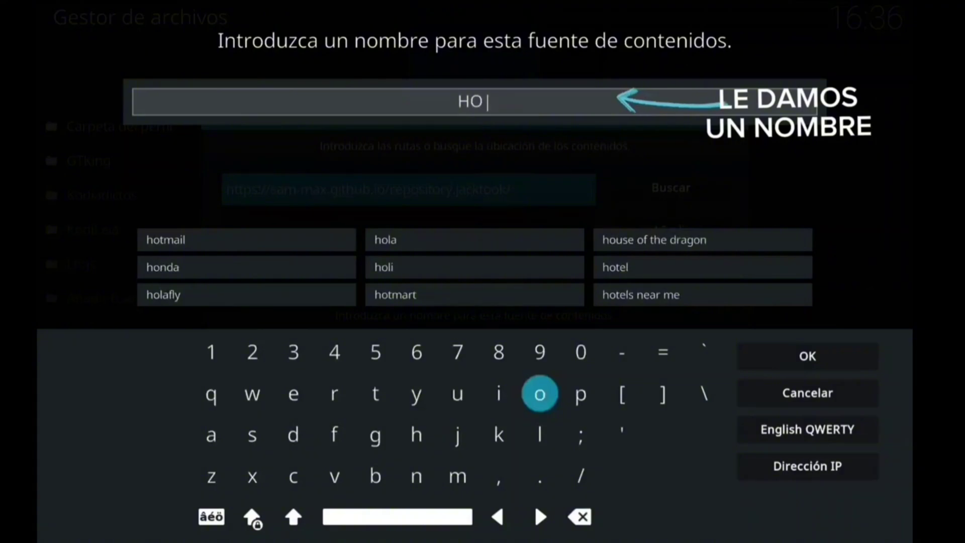
left_click(253, 516)
key("Return")
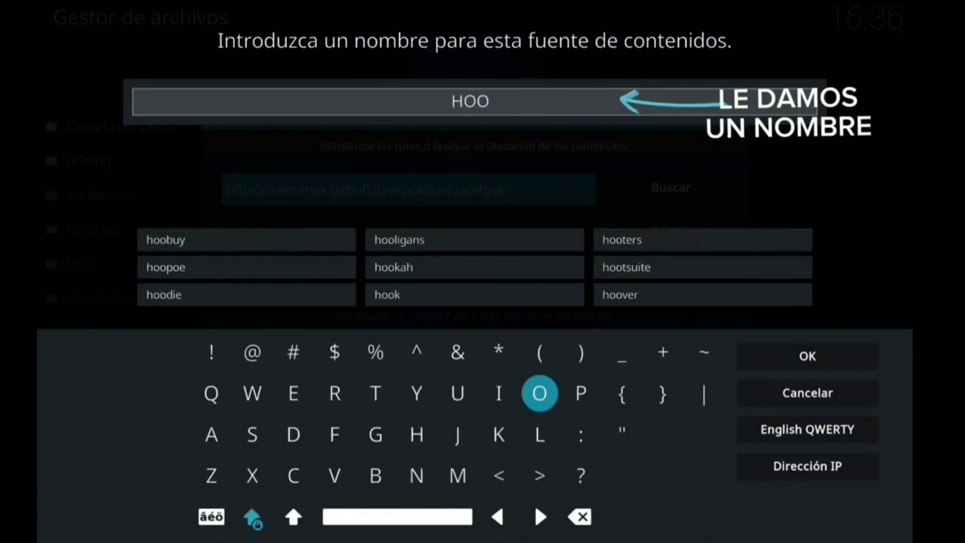
key("Down")
key("Left")
key("Return")
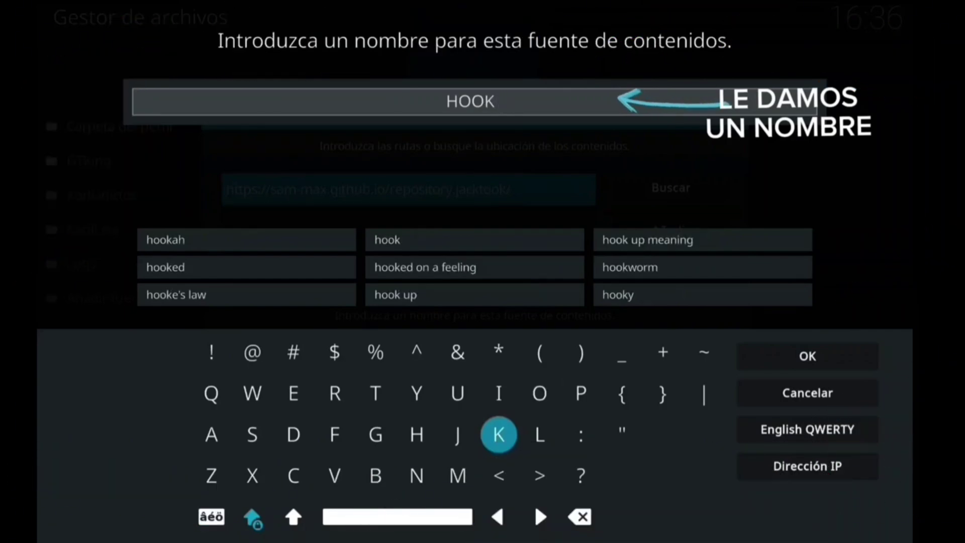
key("Right")
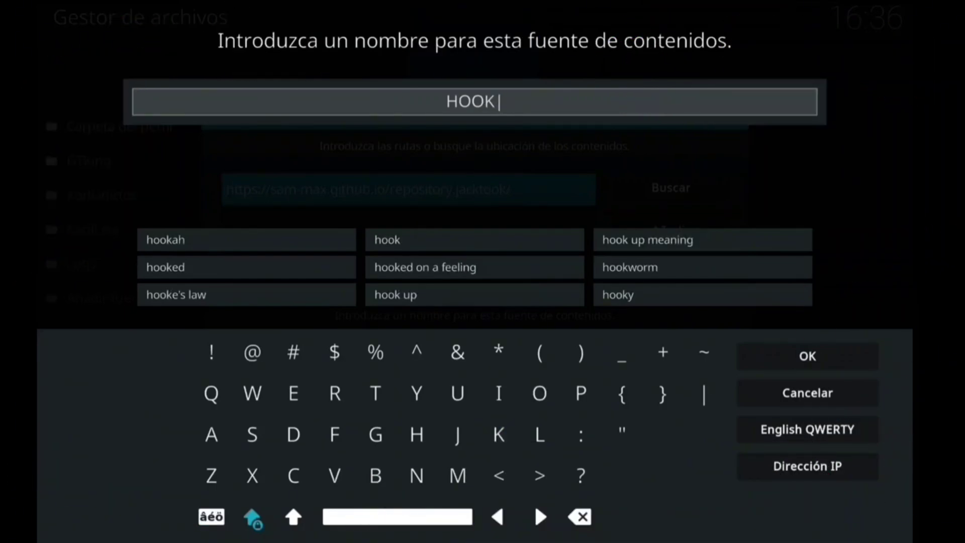
left_click(808, 357)
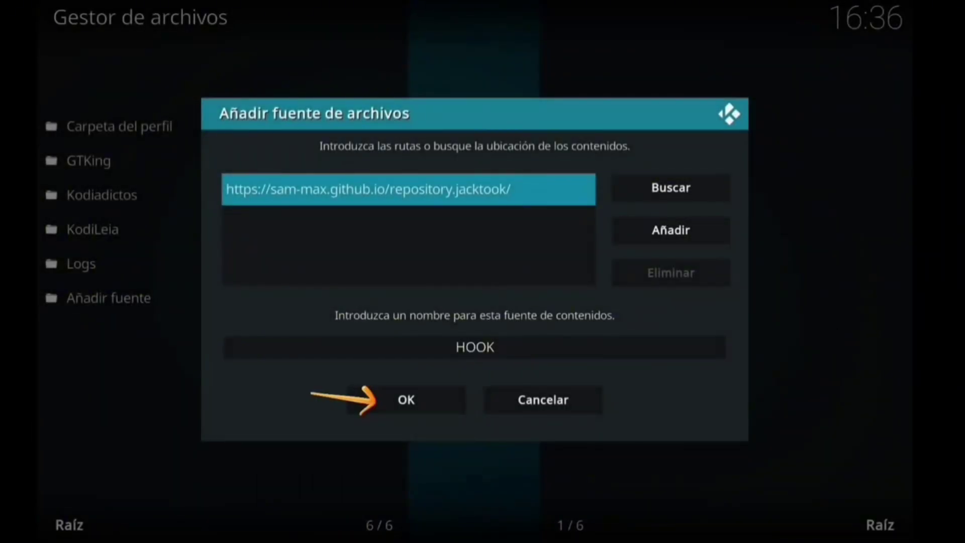
key("Down")
key("Return")
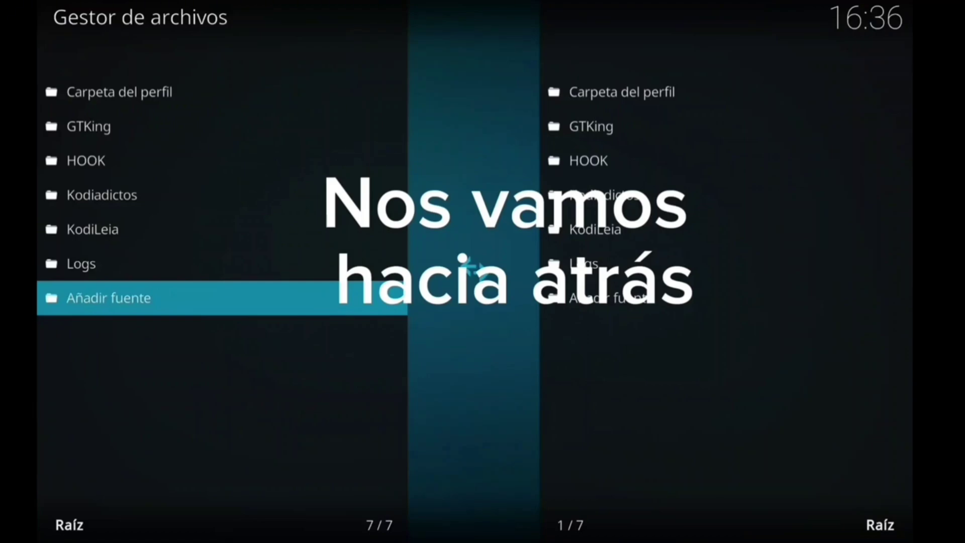
Leave the file manager for the system settings and open the add-on browser
left_click(726, 92)
key("Escape")
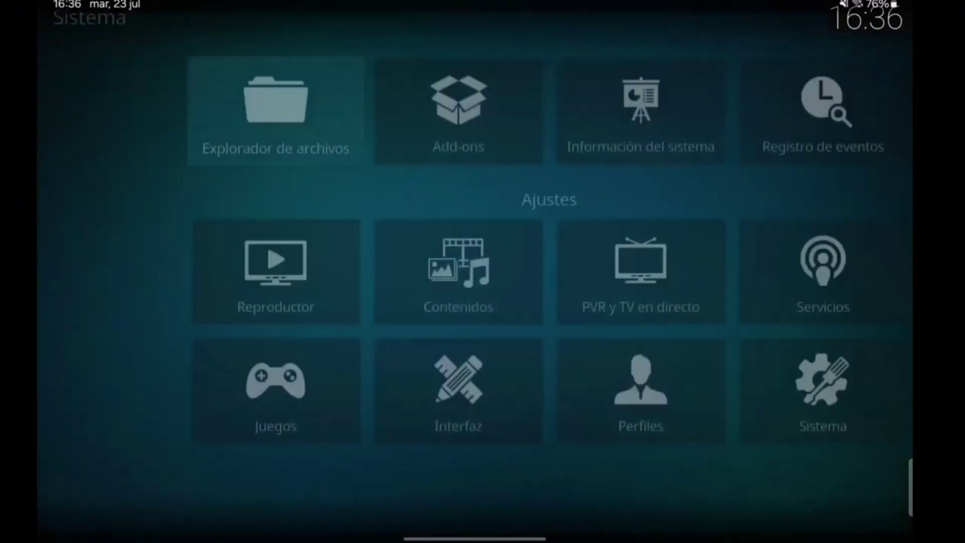
left_click(383, 112)
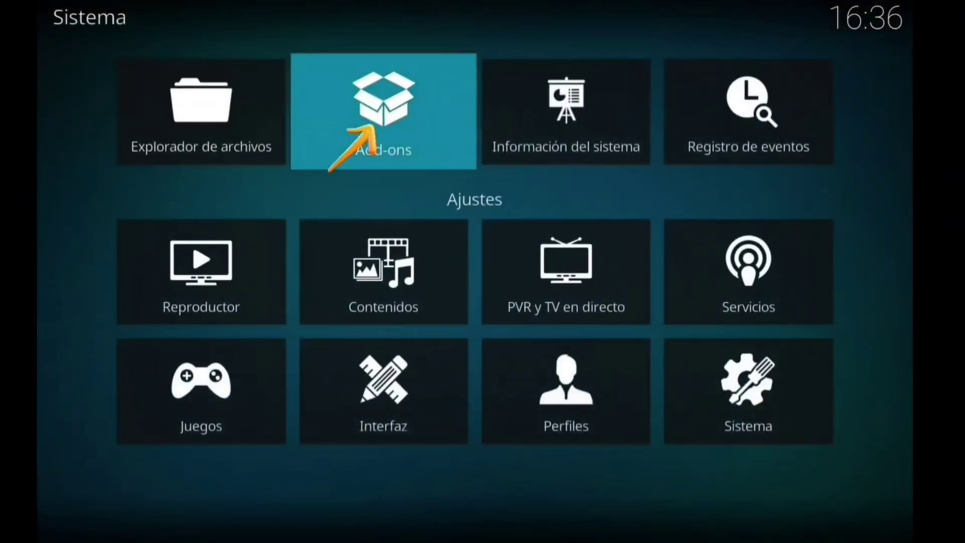
key("Return")
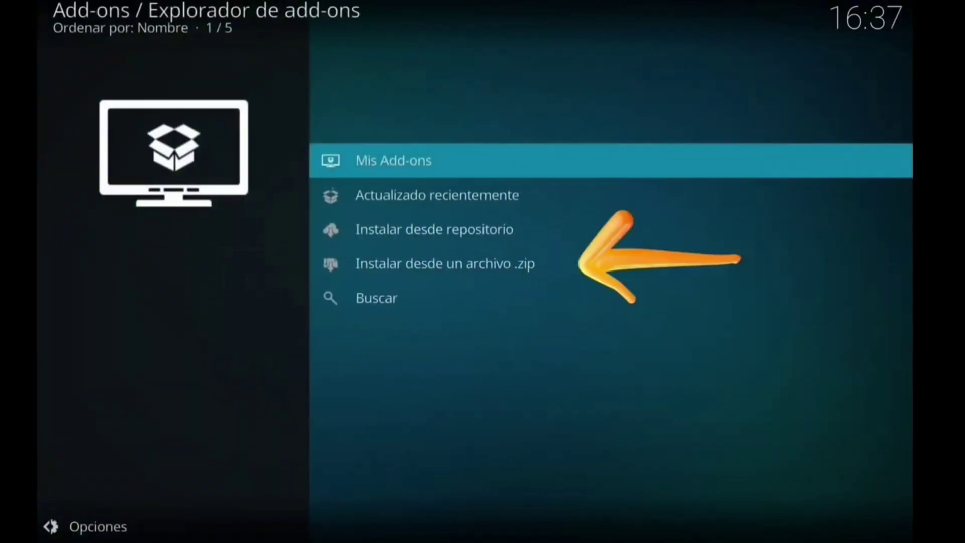
Install the Jacktook repository from the zip file repository.jacktook-0.0.5.zip
left_click(445, 264)
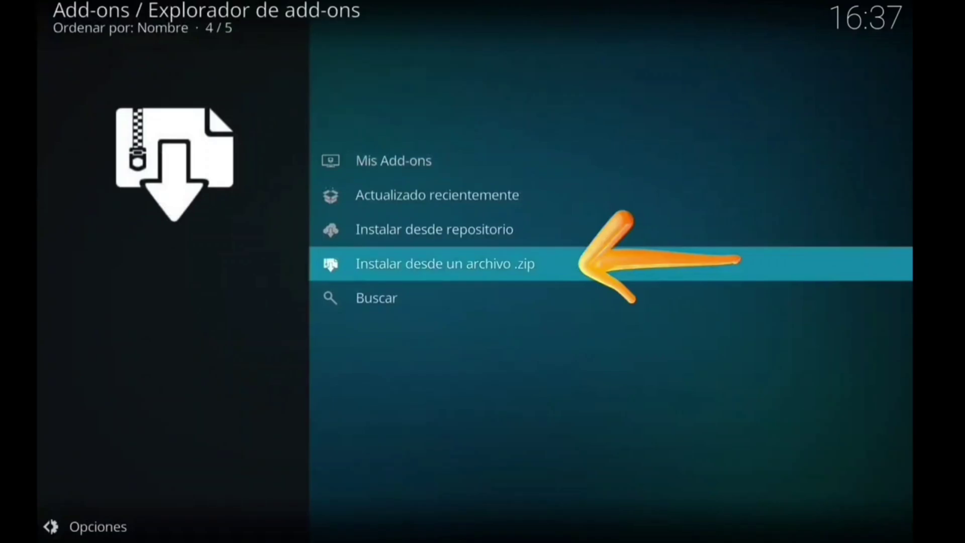
key("Return")
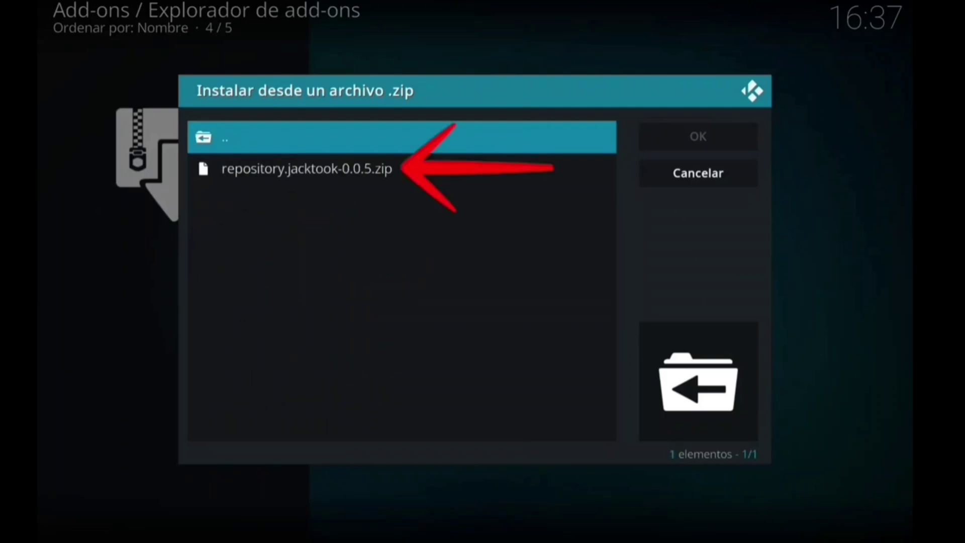
key("Down")
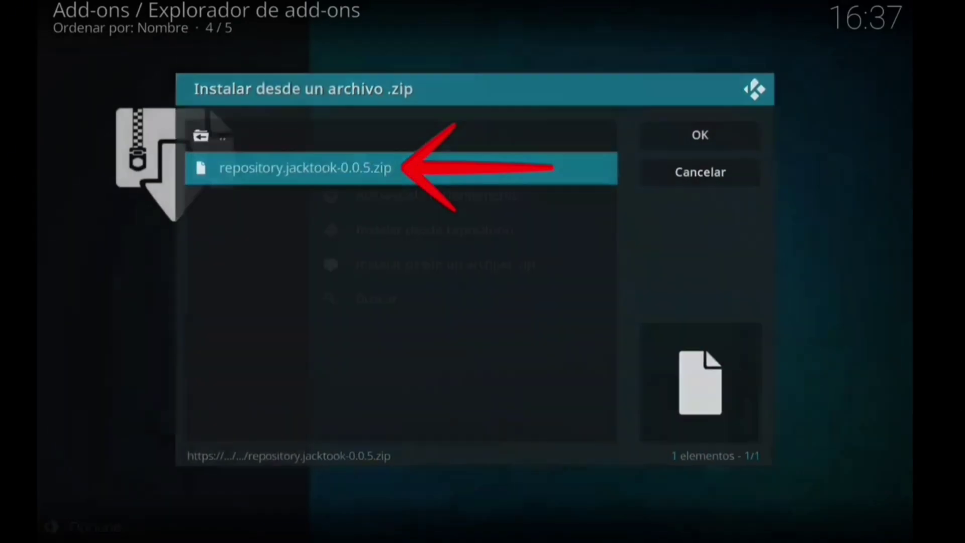
key("Return")
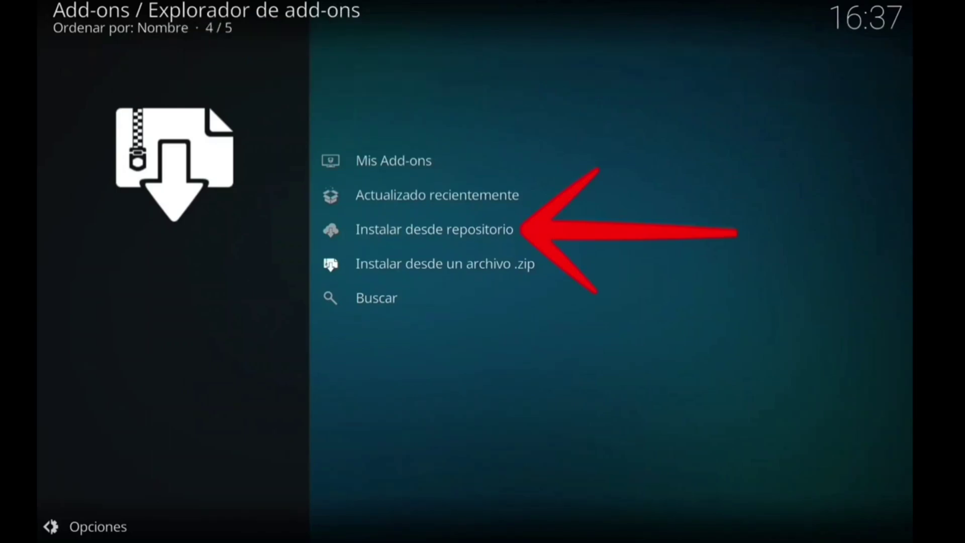
Choose to install from a repository and open the Jacktook Add-on Repository
key("Up")
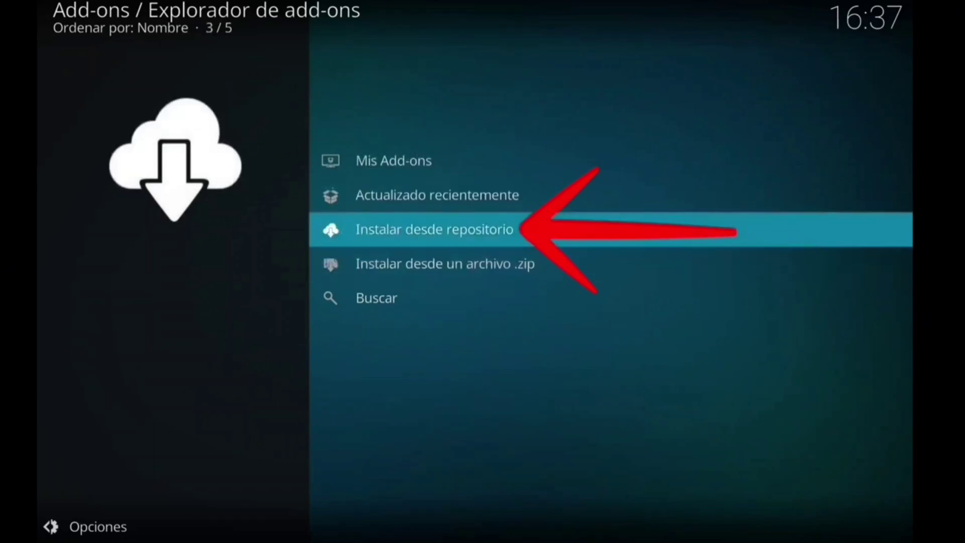
key("Return")
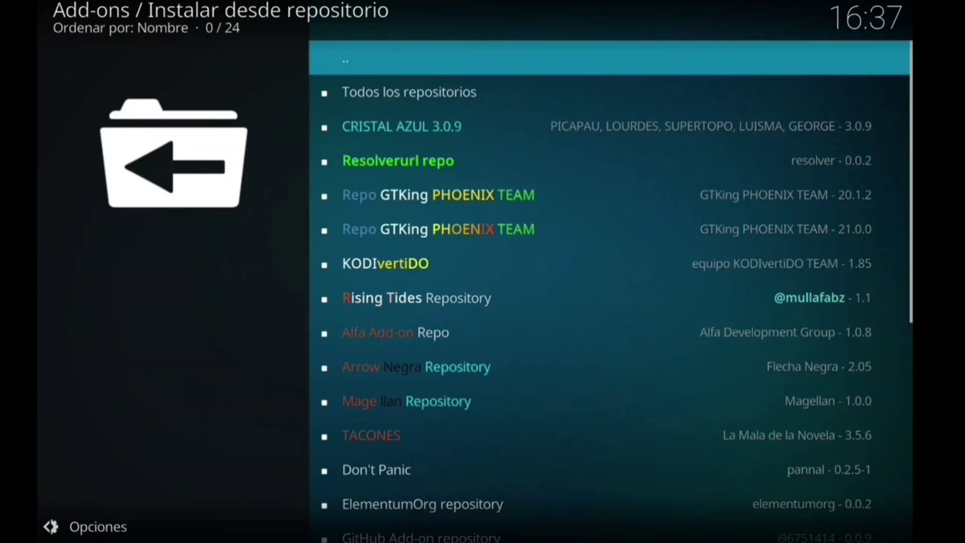
key("Down")
key("Down")
key("Down")
key("Down")
key("Down")
key("Down")
key("Down")
key("Down")
key("Down")
key("Down")
key("Down")
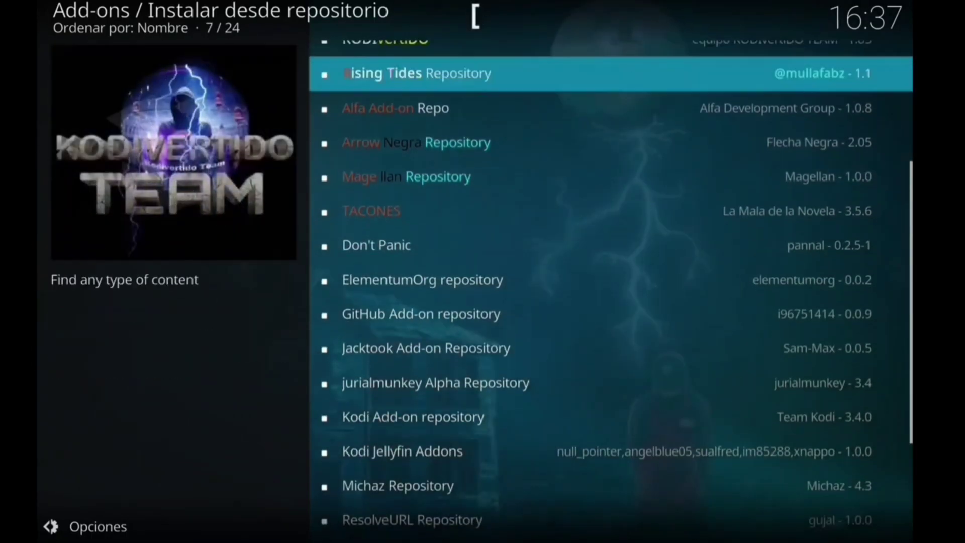
key("Down")
key("Down")
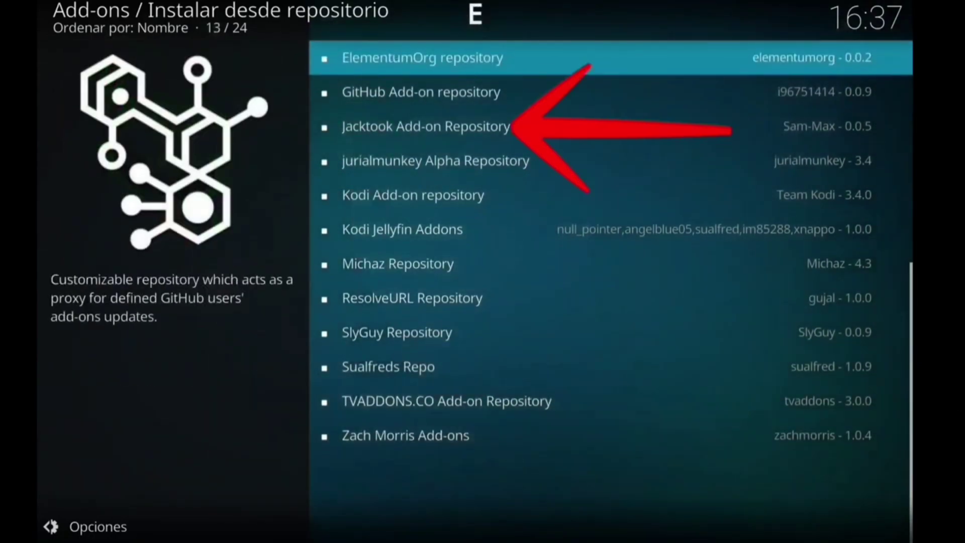
key("Down")
key("Down")
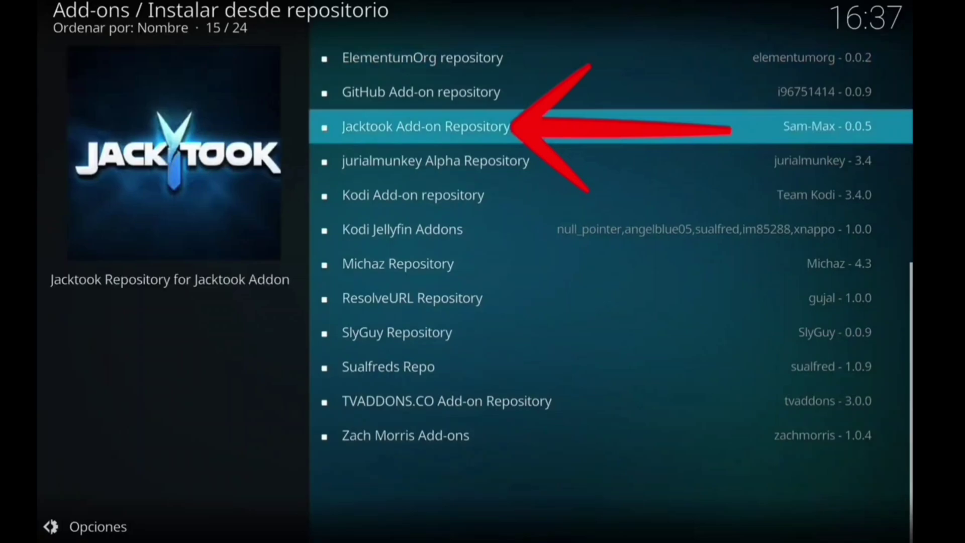
key("Return")
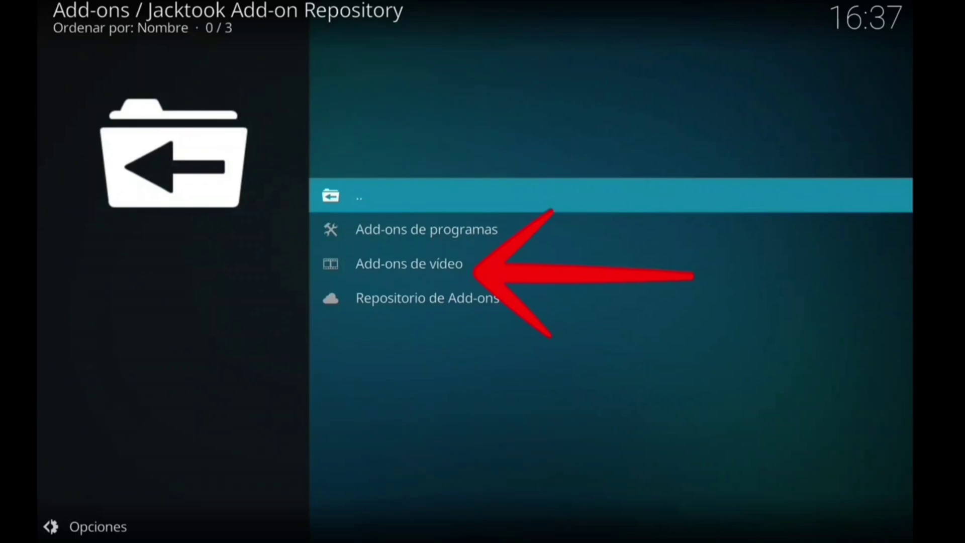
Install the Jacktook video add-on from the repository, accepting Otaku Mappings as an additional add-on
key("Down")
key("Down")
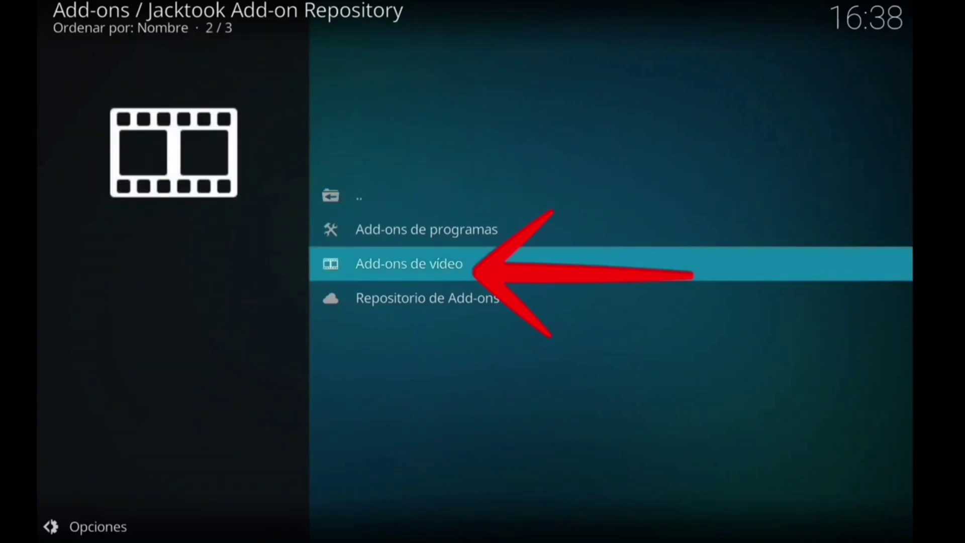
key("Return")
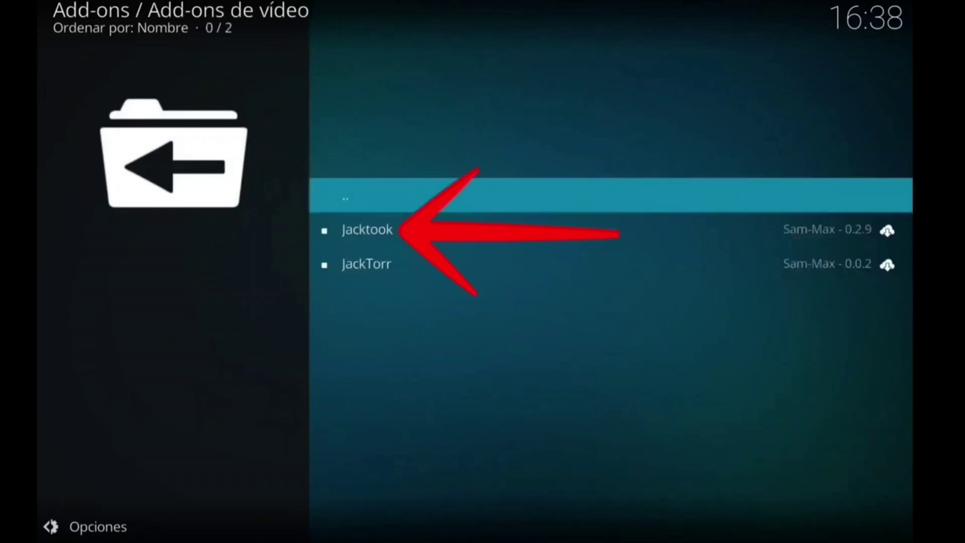
key("Down")
key("Return")
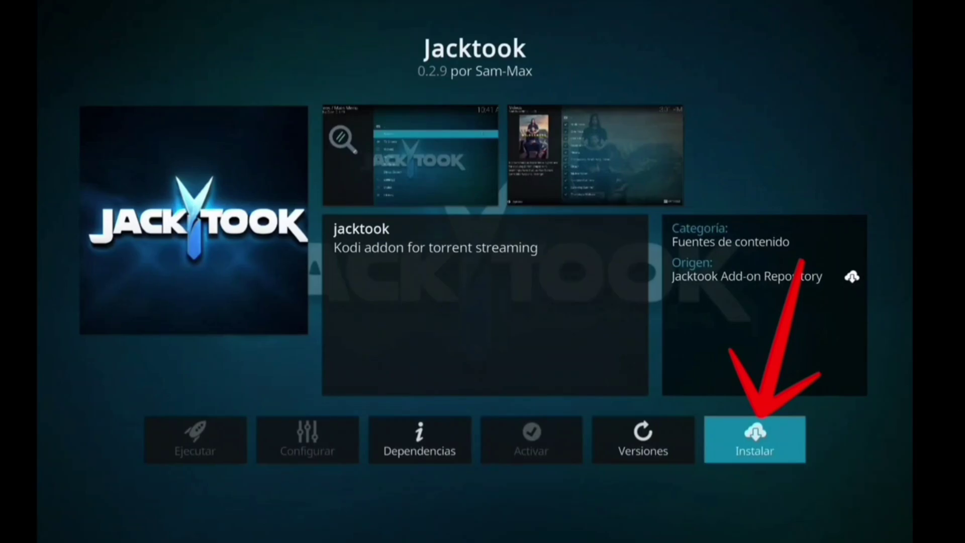
key("Return")
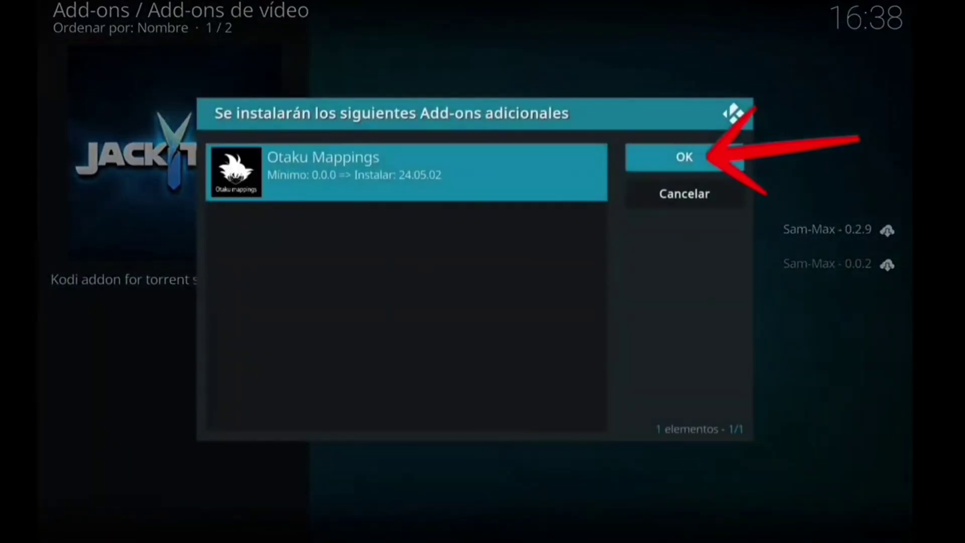
key("Return")
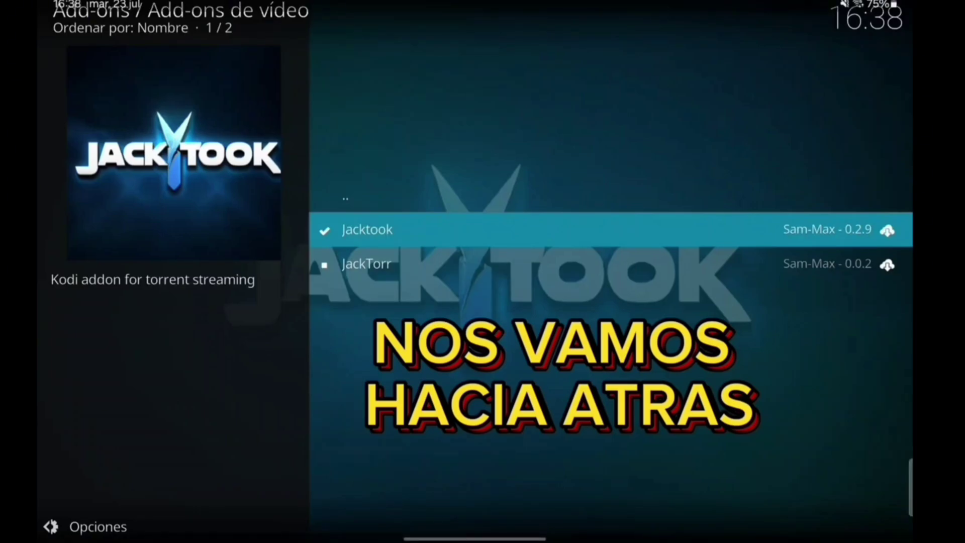
Go back from the video add-ons through the repository list to the add-on browser's main list
left_click_drag(962, 357, 886, 358)
left_click_drag(963, 346, 884, 345)
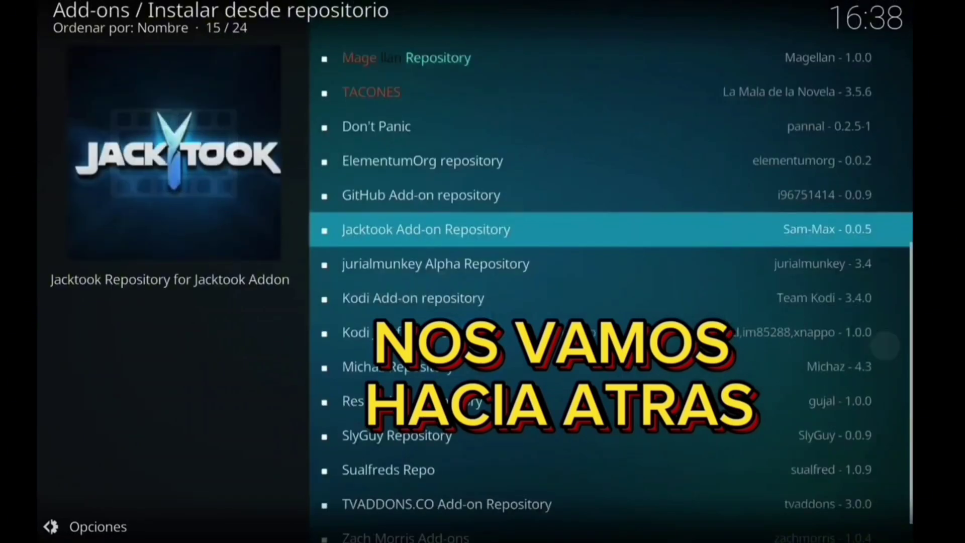
scroll(610, 281, "up", 3)
left_click_drag(962, 346, 885, 346)
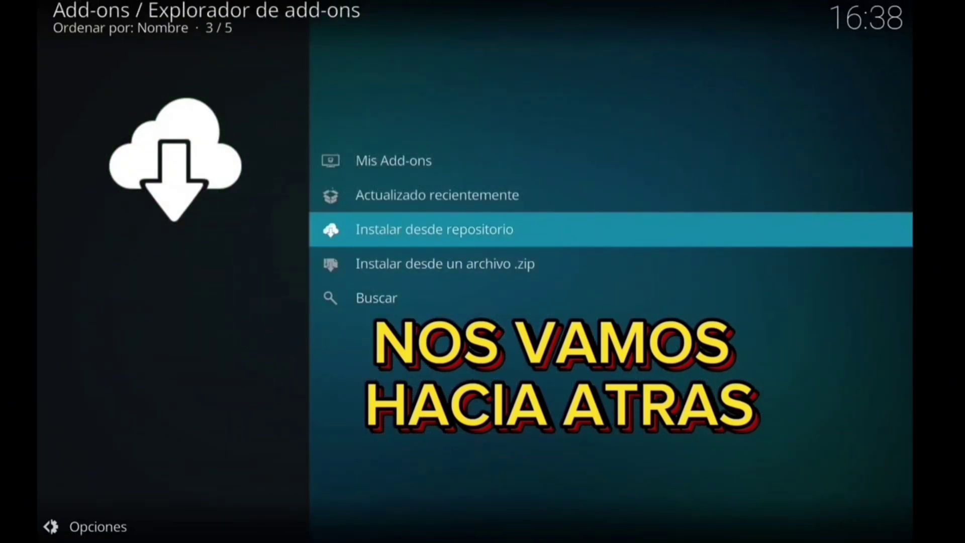
Go back to the home screen and open the list of all installed add-ons under Mis Add-ons
left_click_drag(963, 356, 883, 355)
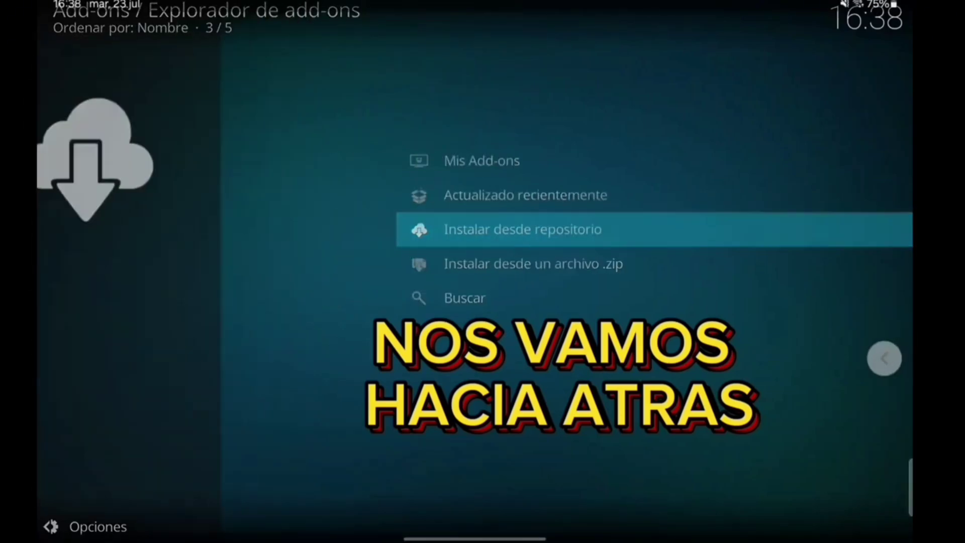
left_click_drag(962, 355, 883, 355)
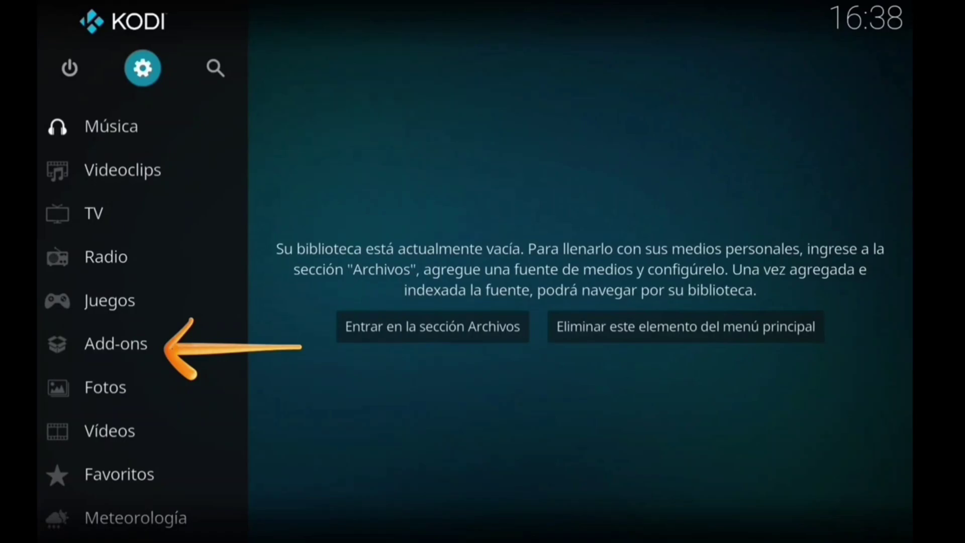
left_click(143, 126)
left_click(116, 343)
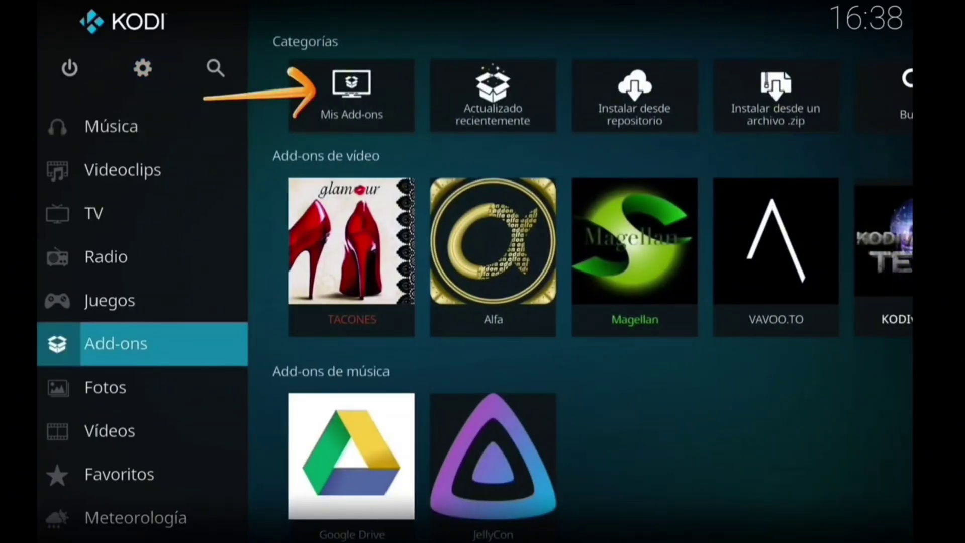
left_click(352, 96)
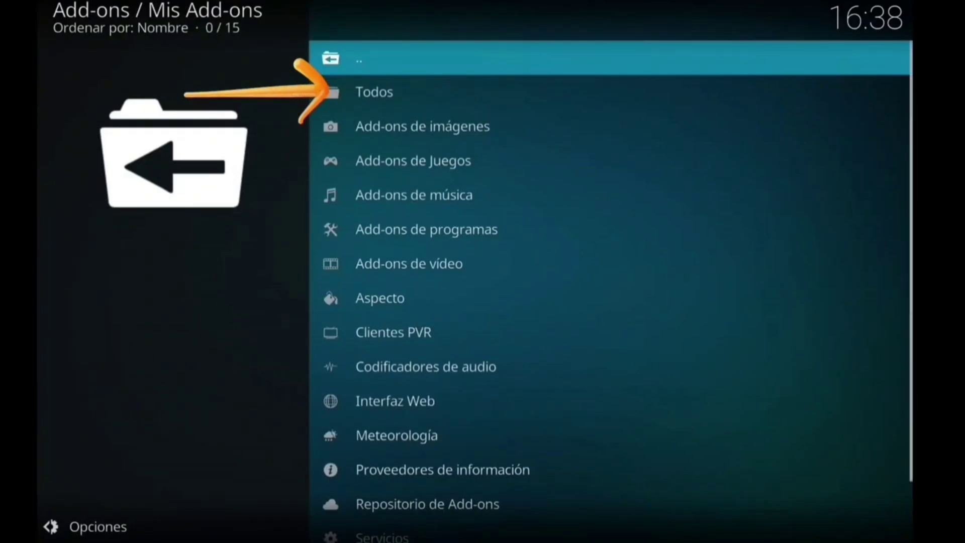
key("Down")
key("Return")
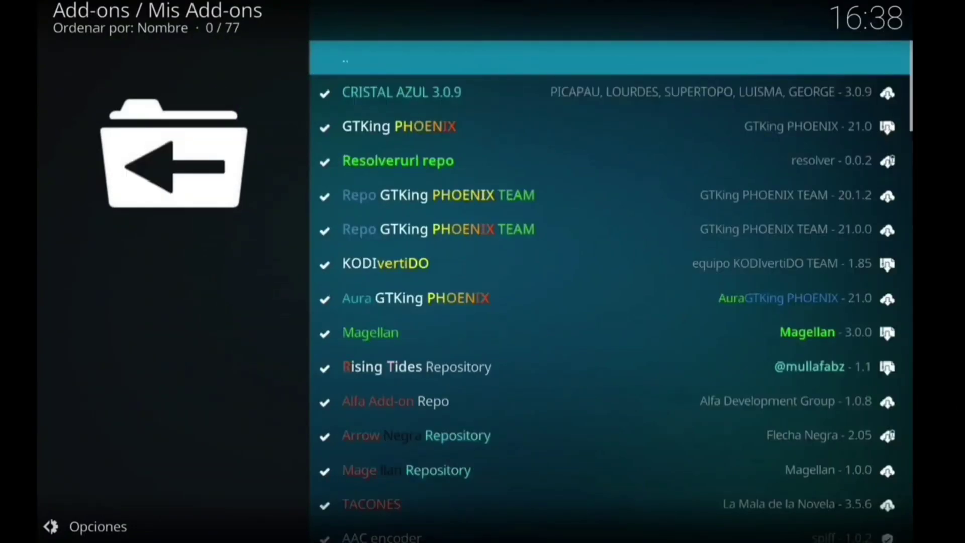
Find Jacktook in the list of all installed add-ons, open its information page and launch it
key("Down")
key("Down")
key("Down")
key("Down")
key("Down")
key("Down")
key("Down")
key("Down")
key("Down")
key("Down")
key("Down")
key("Down")
key("Down")
key("Down")
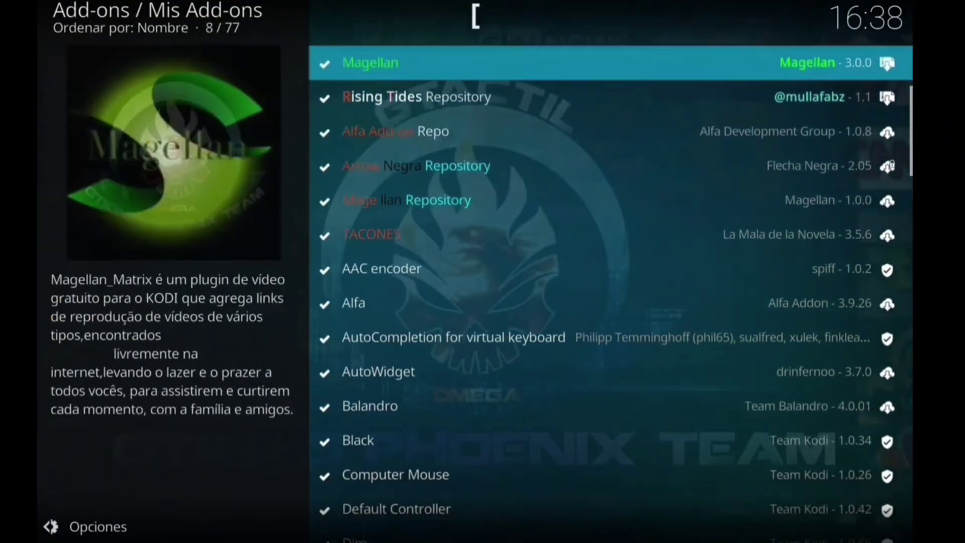
key("Down")
key("Down")
key("Down")
key("Down")
key("Down")
key("Down")
key("Down")
key("Down")
key("Down")
key("Down")
key("Down")
key("Down")
key("Down")
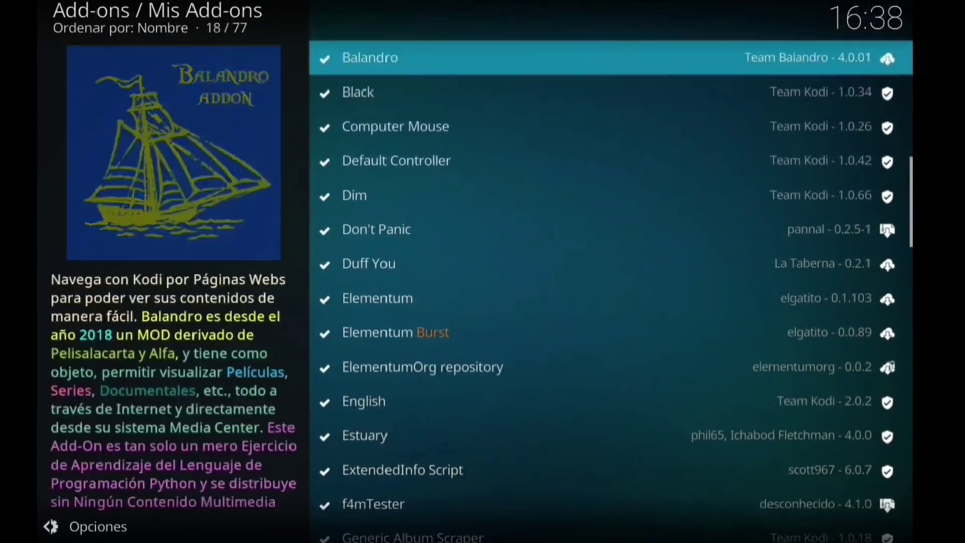
key("Down")
key("Down")
key("Down")
key("Down")
key("Down")
key("Down")
key("Down")
key("Down")
key("Down")
key("Down")
key("Down")
key("Down")
key("Down")
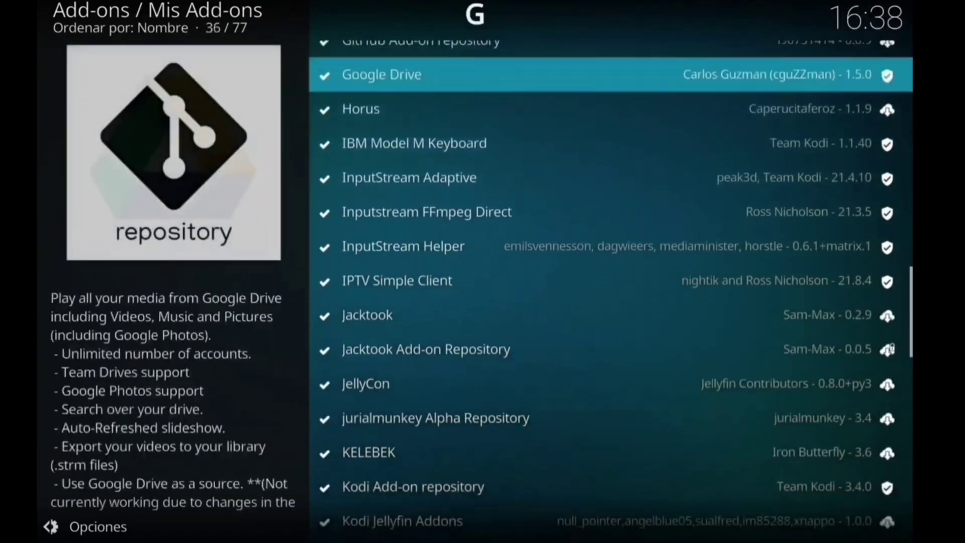
key("Down")
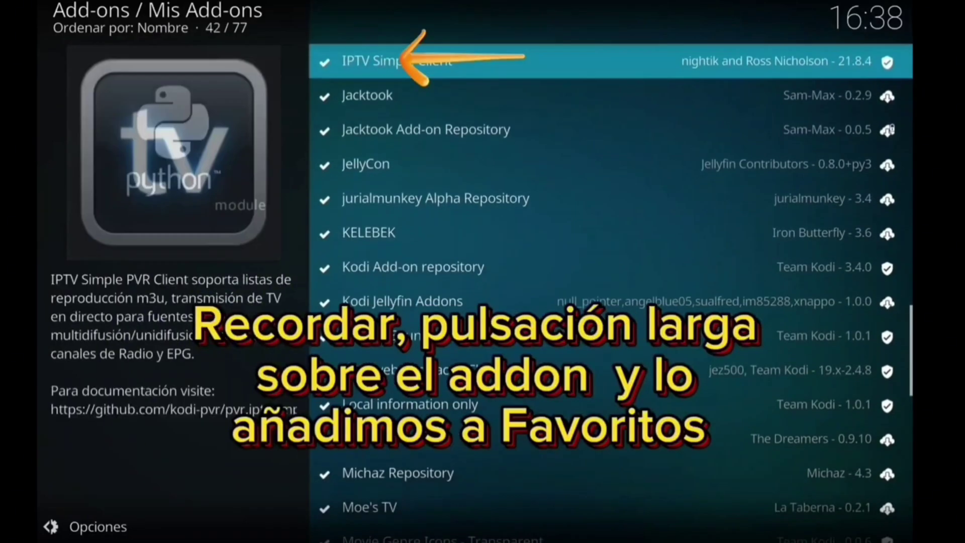
scroll(611, 271, "down", 1)
key("Down")
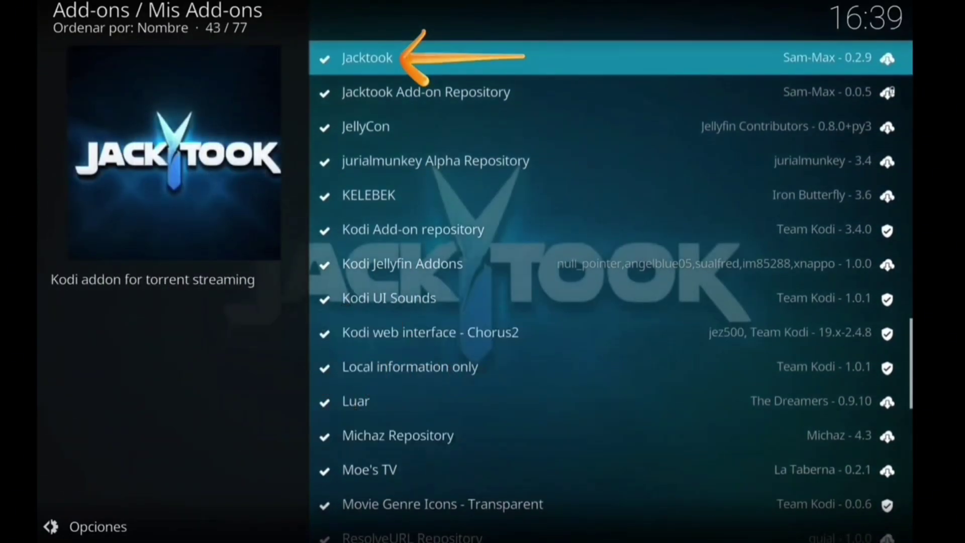
key("Return")
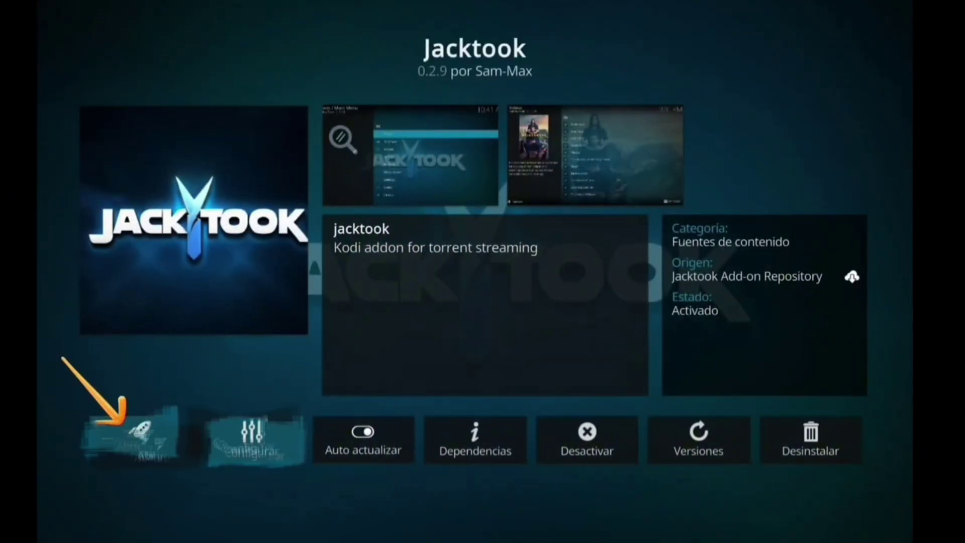
key("Left")
key("Return")
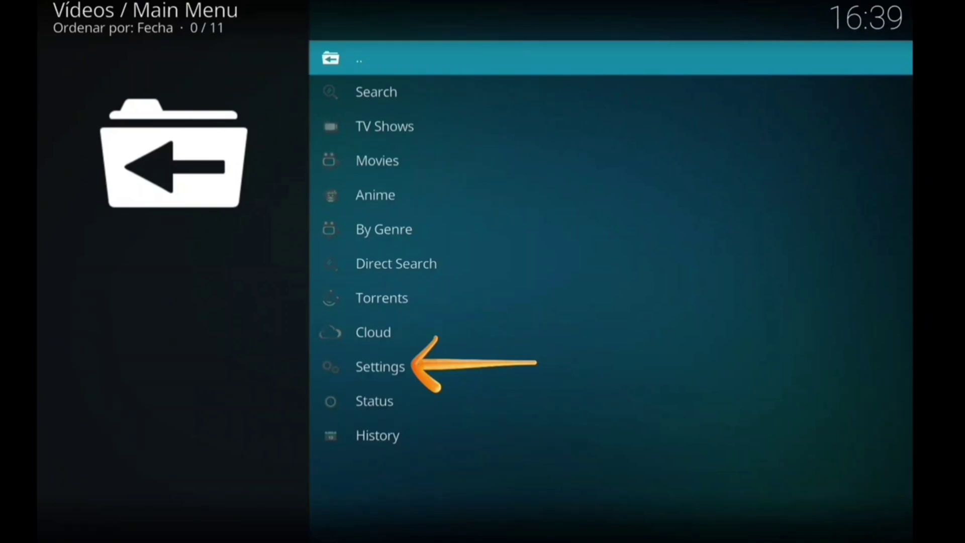
Open Jacktook's settings, look through the setting categories and cancel the dialog
left_click(380, 367)
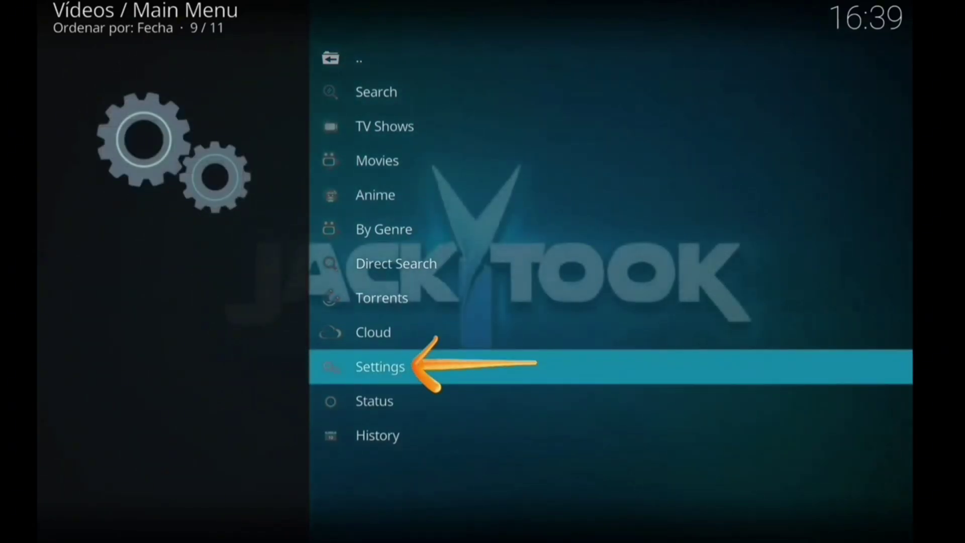
key("Return")
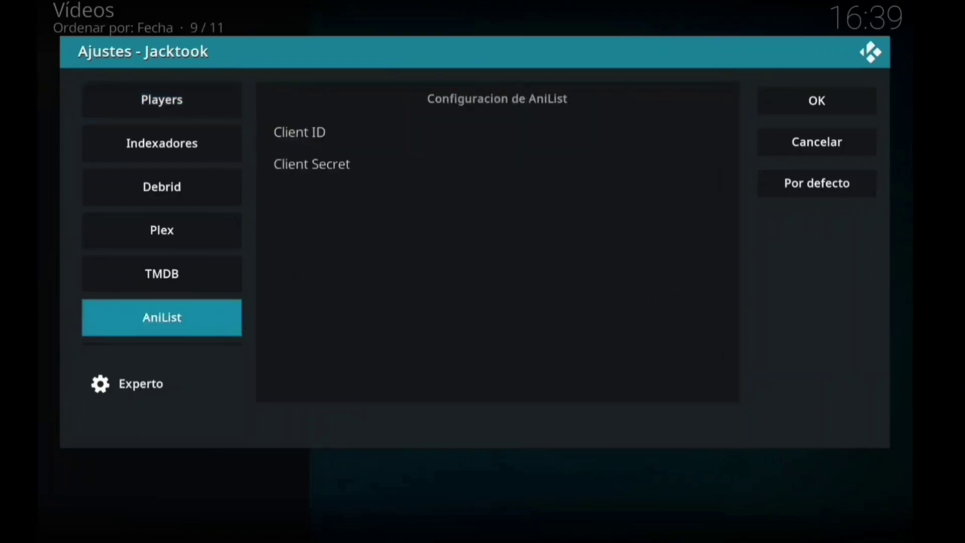
scroll(162, 208, "down", 1)
scroll(162, 208, "up", 1)
left_click(817, 142)
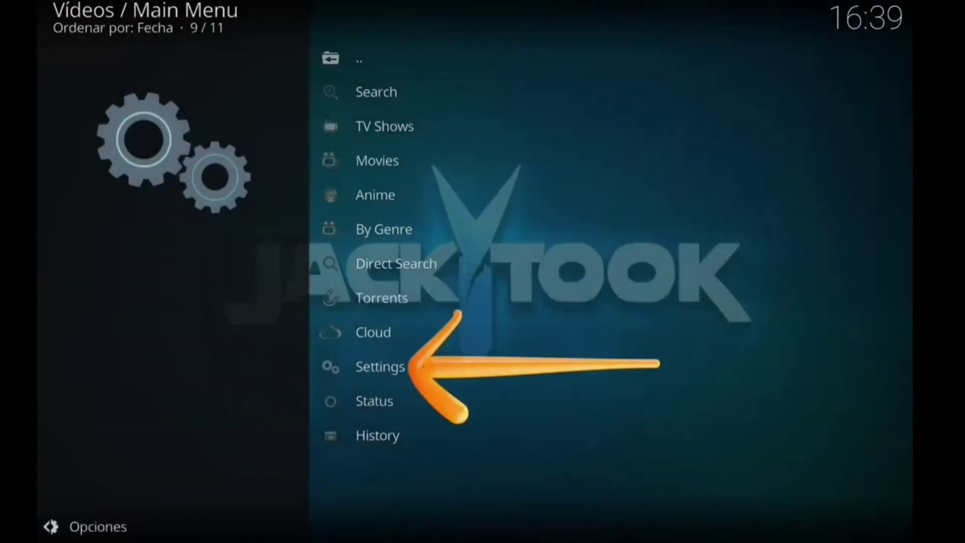
key("Return")
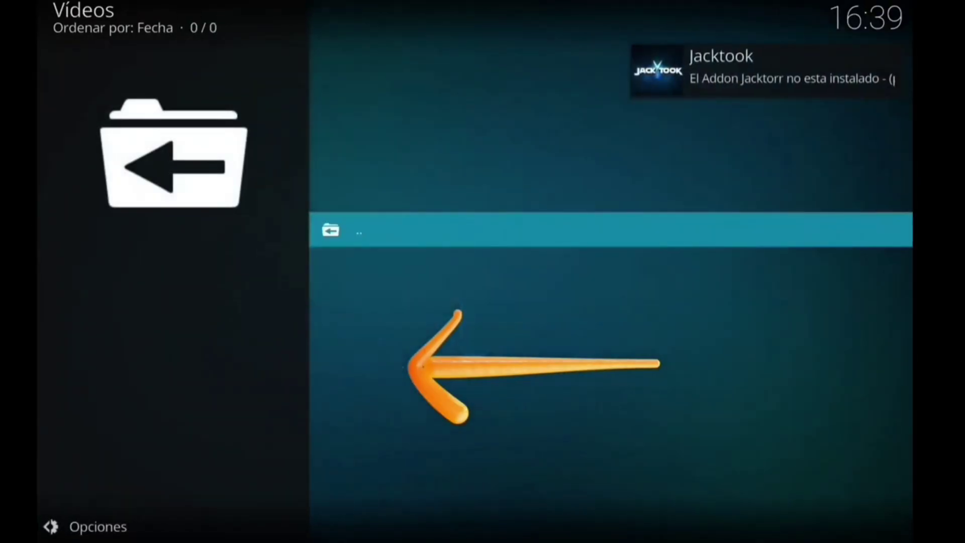
key("BackSpace")
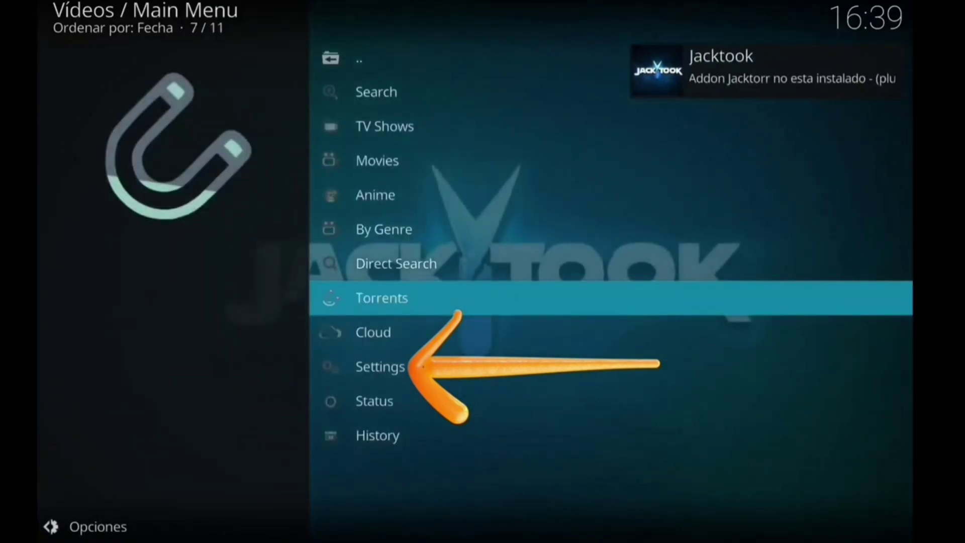
key("Return")
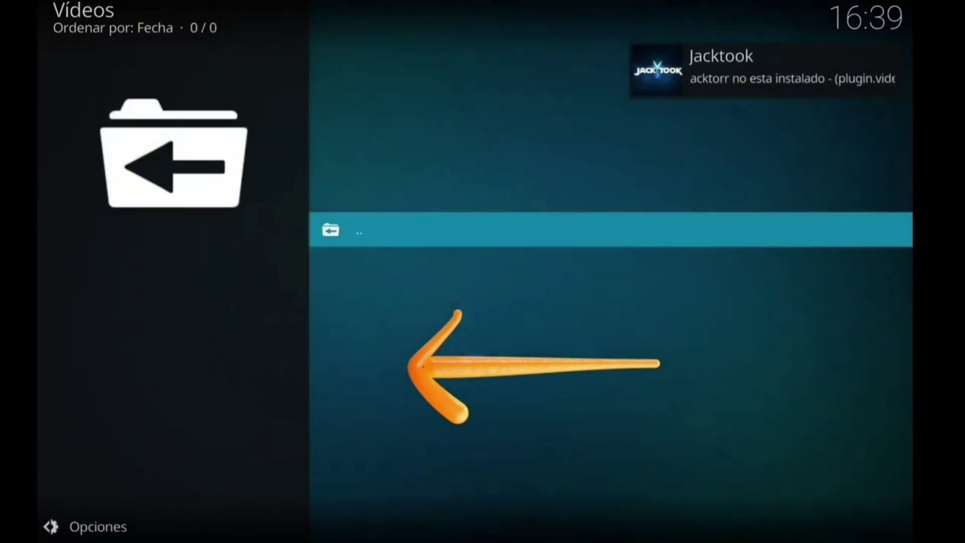
key("BackSpace")
key("Down")
key("Down")
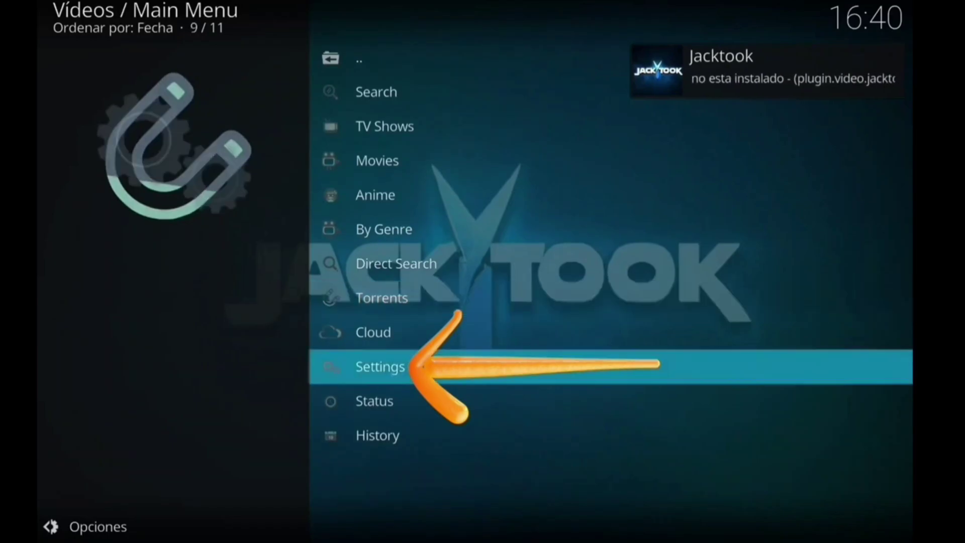
Try to set the player client to Elementum in Jacktook's settings and look at the Indexadores category
key("Return")
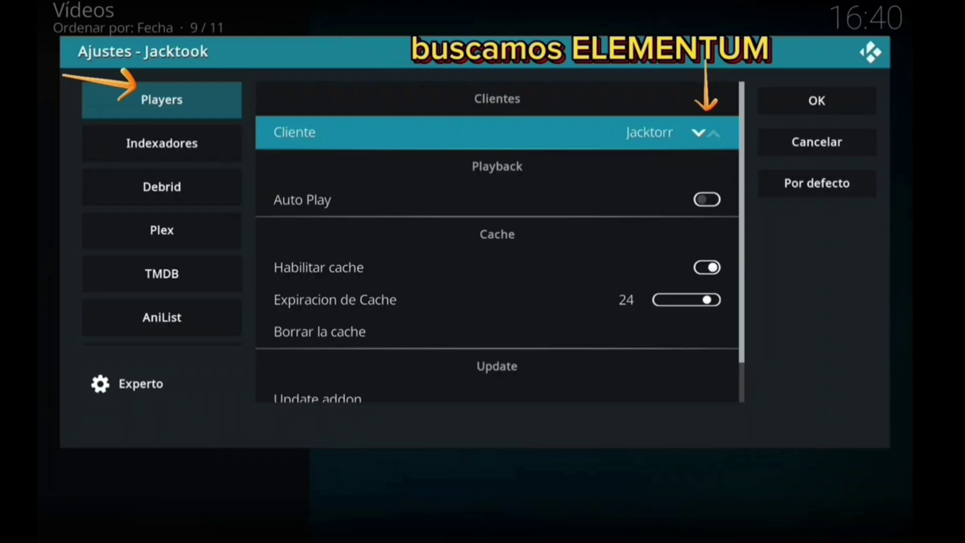
key("Right")
key("Left")
key("Right")
key("Left")
key("Left")
key("Left")
key("Left")
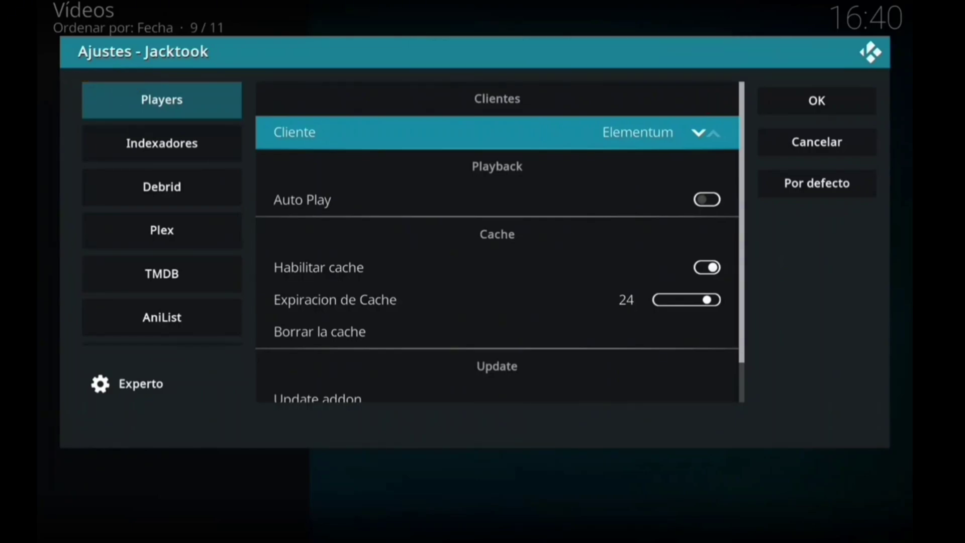
key("Left")
key("Down")
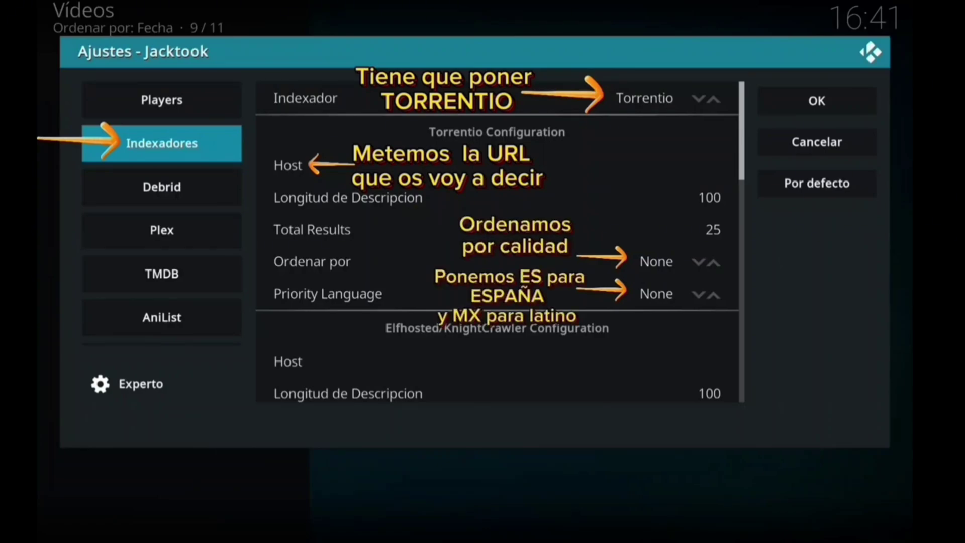
key("Right")
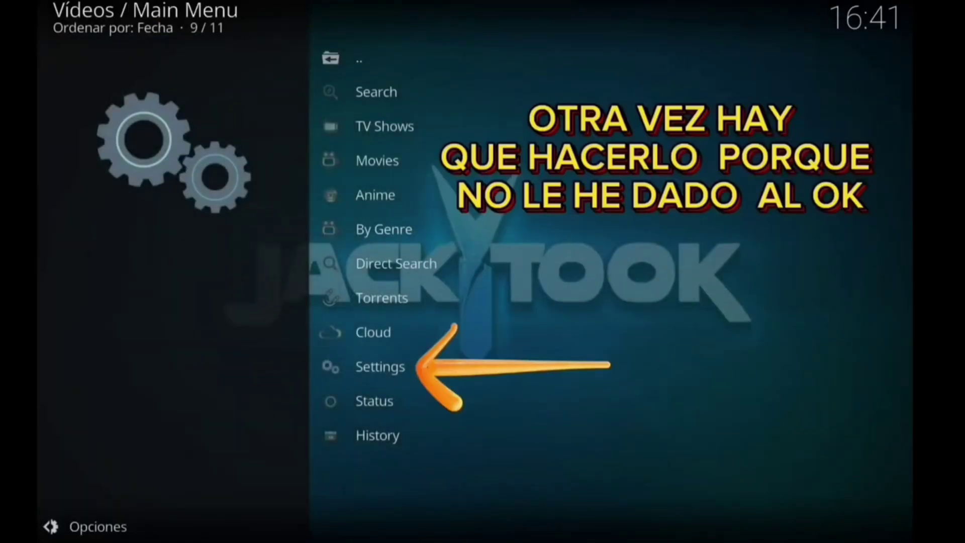
Reopen Jacktook's settings and set Cliente in the Players category to Elementum
key("Return")
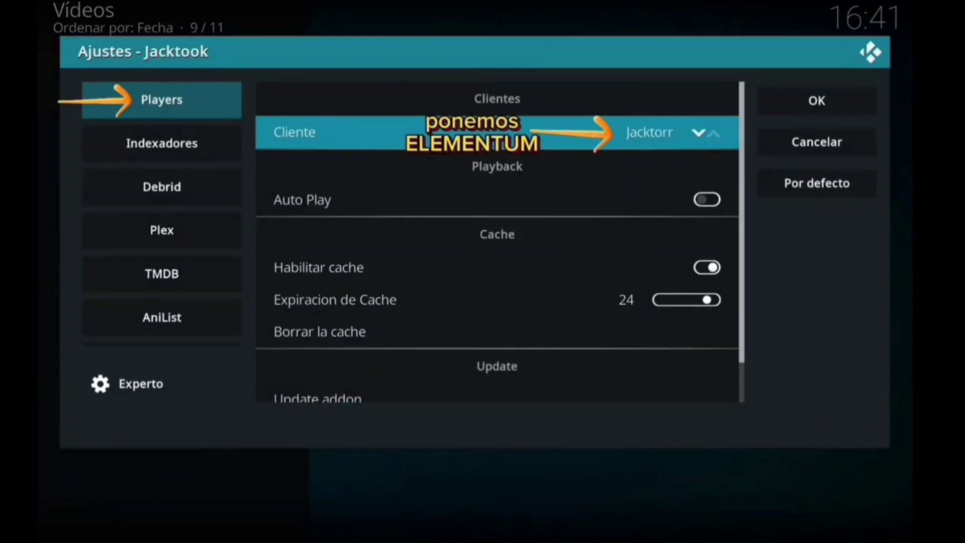
key("Right")
key("Left")
key("Right")
key("Left")
key("Left")
key("Left")
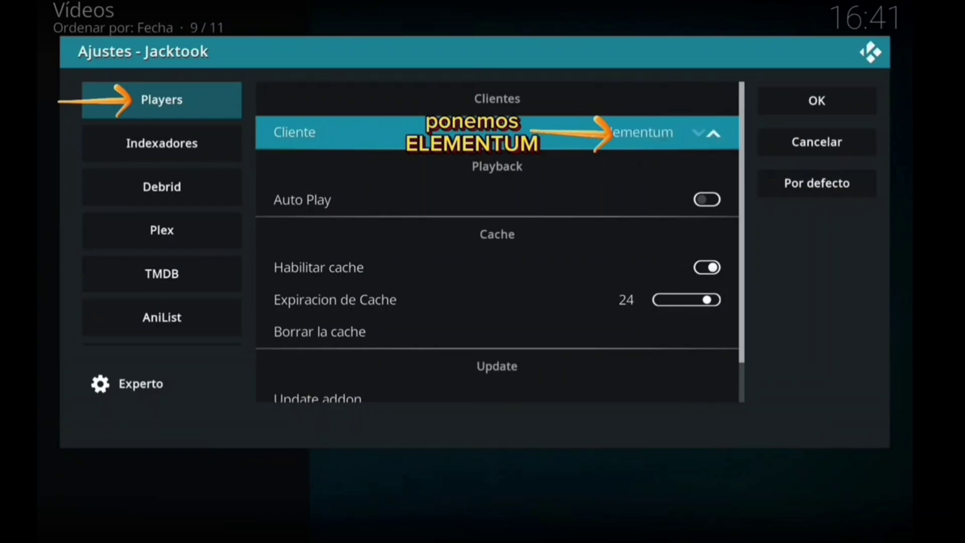
Go to the Indexadores category and change the Indexador option to Prowlarr
key("Left")
key("Left")
key("Down")
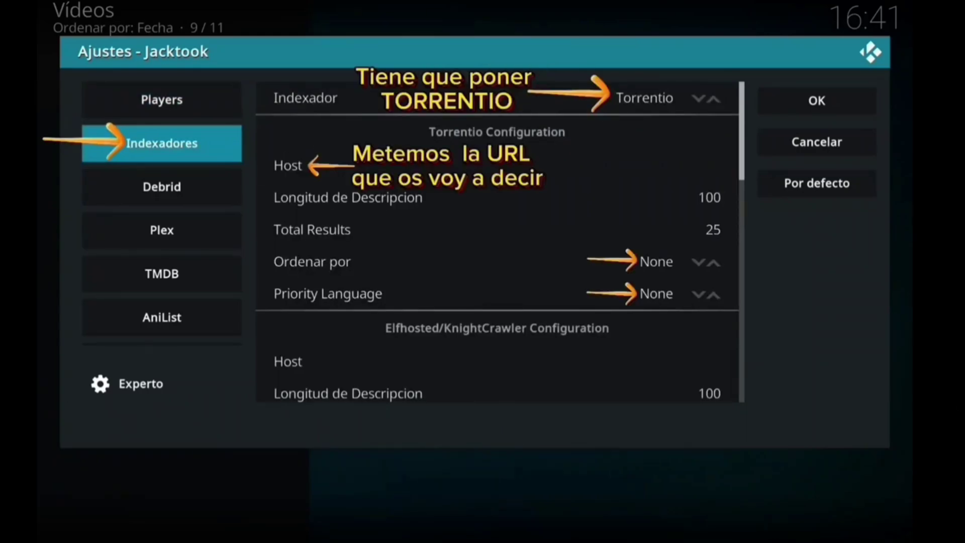
key("Right")
key("Return")
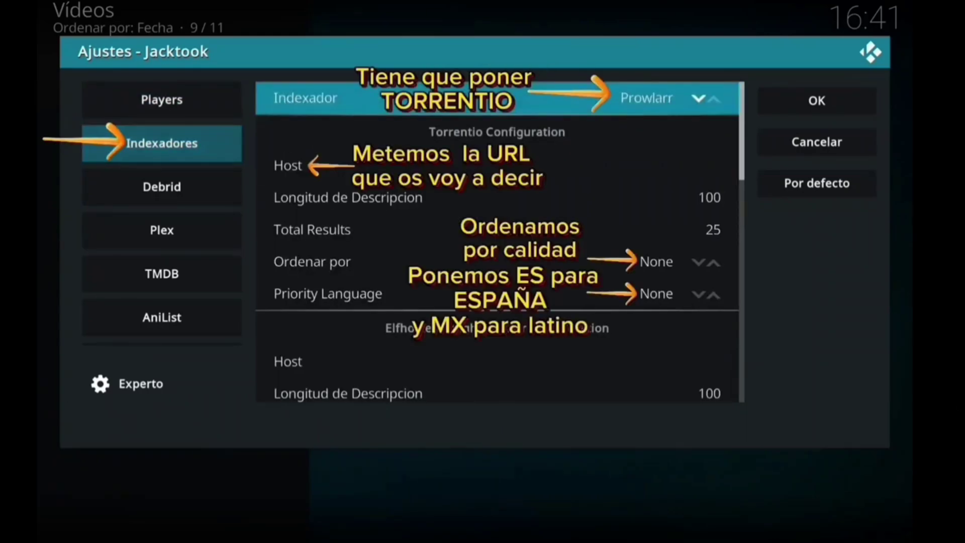